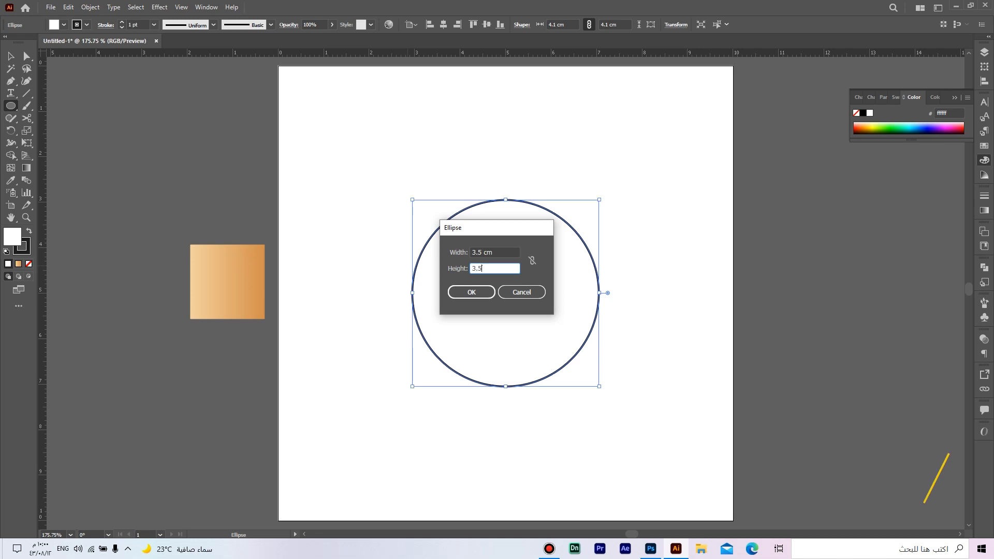
# Step: Create a 3.5 cm circle and align it horizontally and vertically to the centre of the larger circle
pyautogui.press('Return')
pyautogui.press('v')
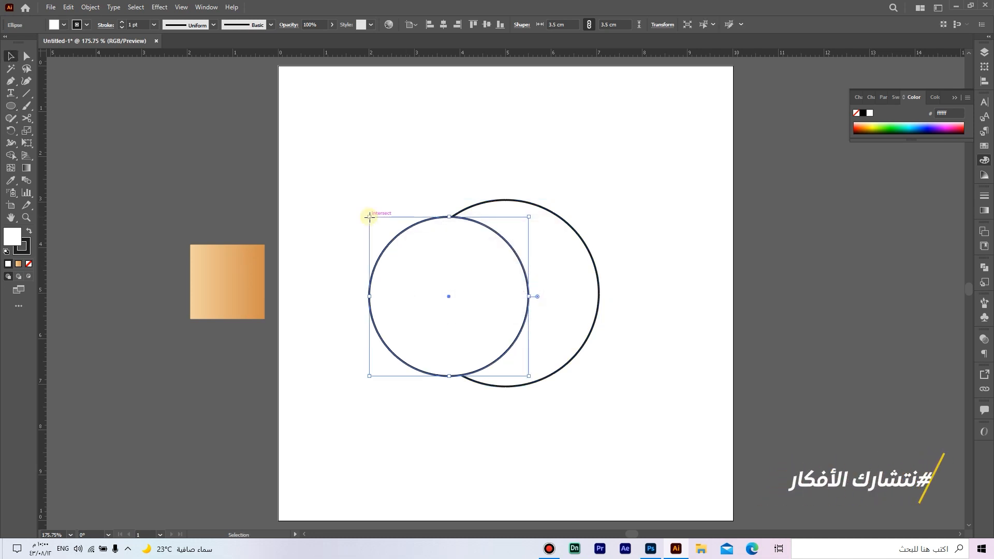
pyautogui.moveTo(626, 350); pyautogui.dragTo(446, 240)
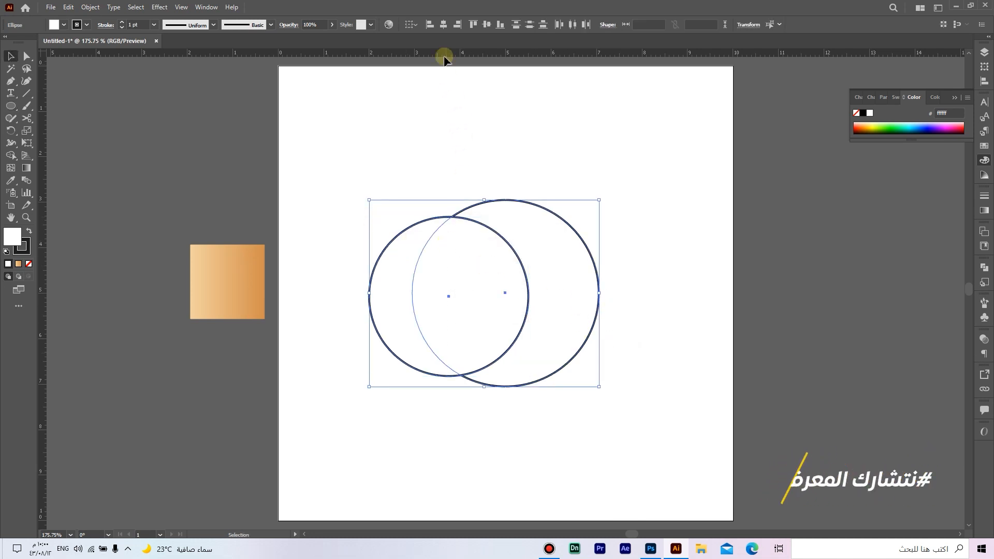
pyautogui.click(445, 24)
pyautogui.click(486, 24)
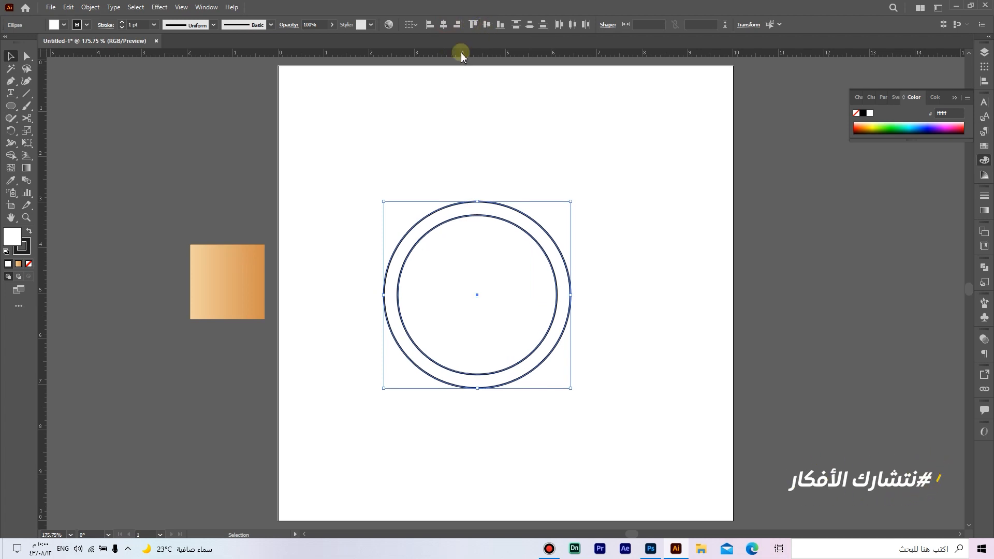
# Step: Remove the fill from both concentric circles, keep their dark stroke, and shift them slightly to the right
pyautogui.click(29, 264)
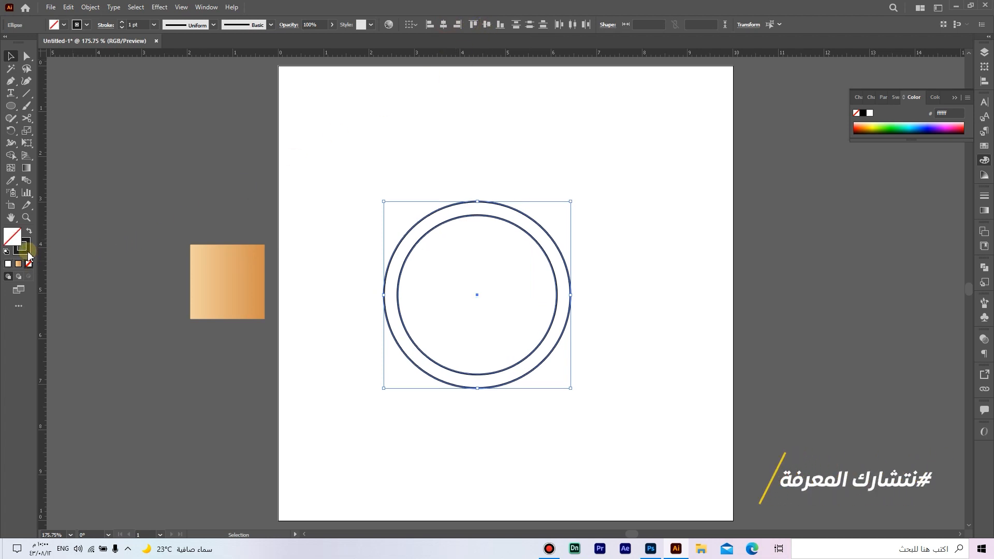
pyautogui.click(27, 252)
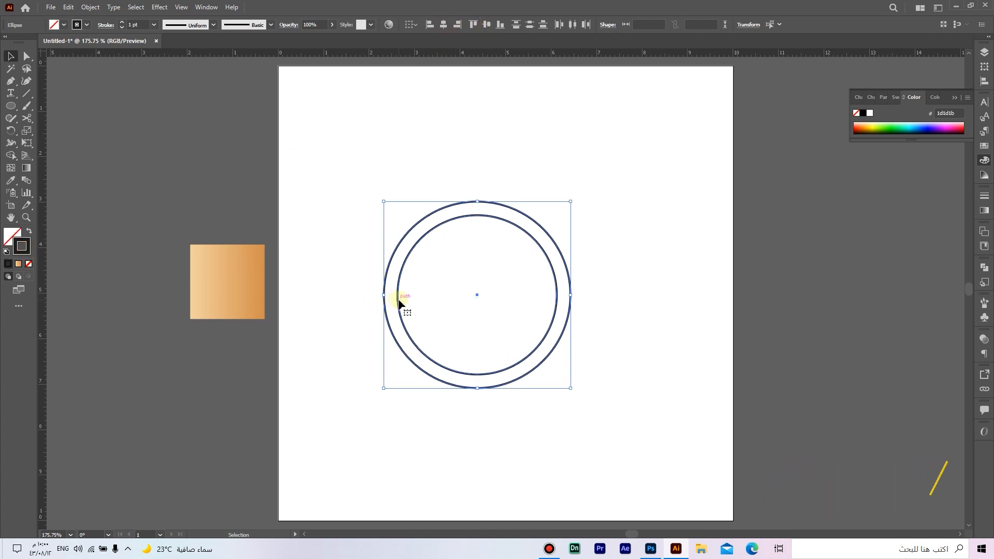
pyautogui.moveTo(400, 303); pyautogui.dragTo(417, 302)
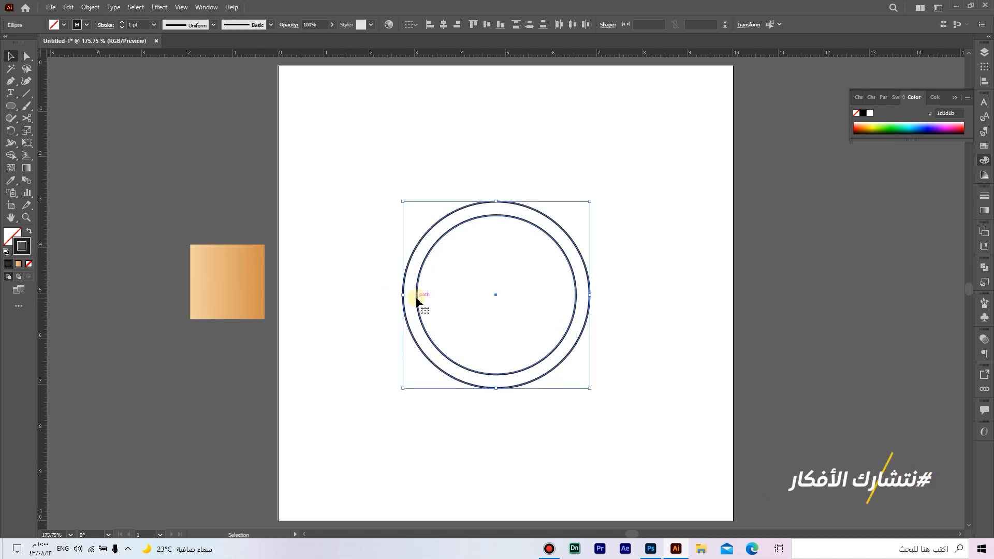
# Step: Draw a vertical line about 5.5 cm long through the centre of the two circles, extending past both edges
pyautogui.click(27, 92)
pyautogui.click(57, 95)
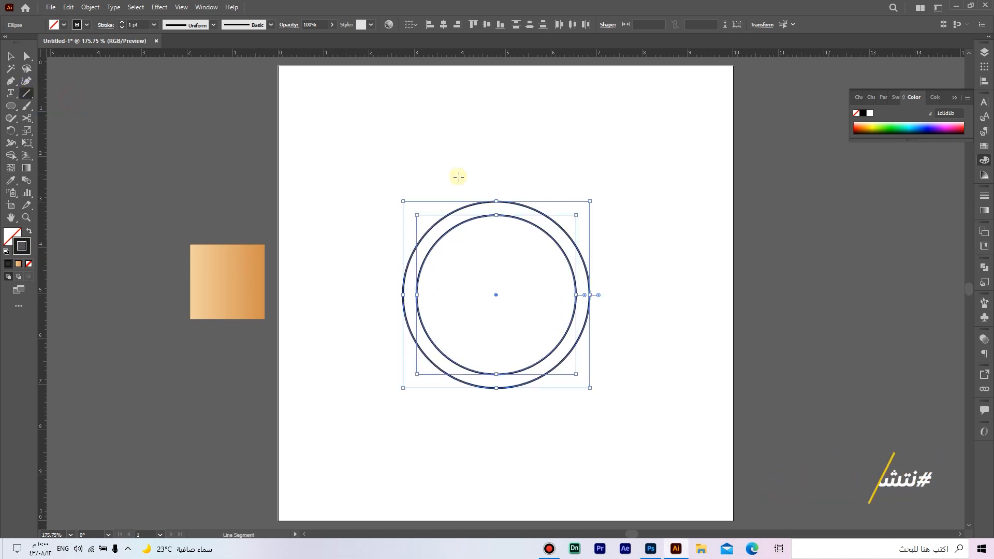
pyautogui.moveTo(495, 177); pyautogui.dragTo(496, 427)
pyautogui.press('v')
# Step: Draw a horizontal line about 5.2 cm long through the centre of the two circles, crossing the vertical line
pyautogui.click(597, 360)
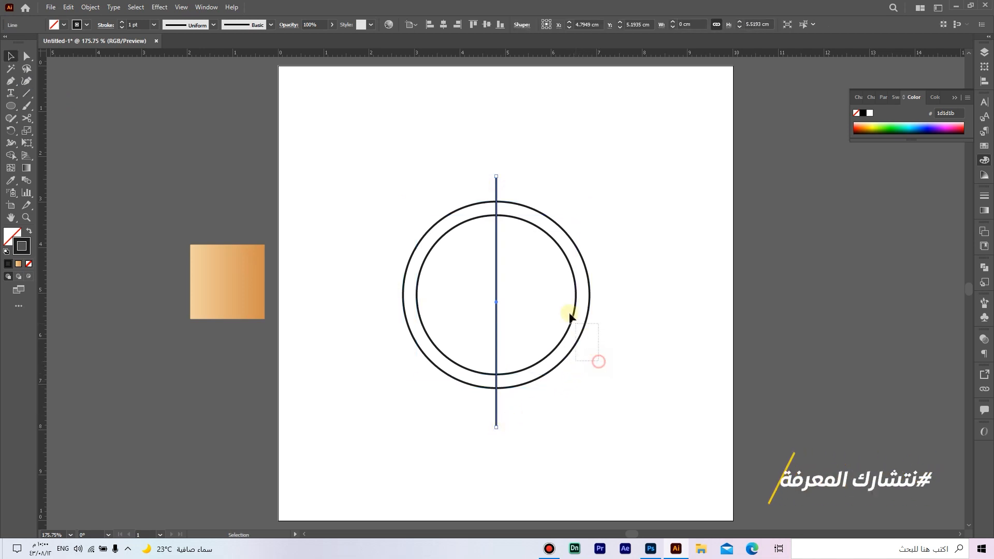
pyautogui.click(572, 311)
pyautogui.click(33, 95)
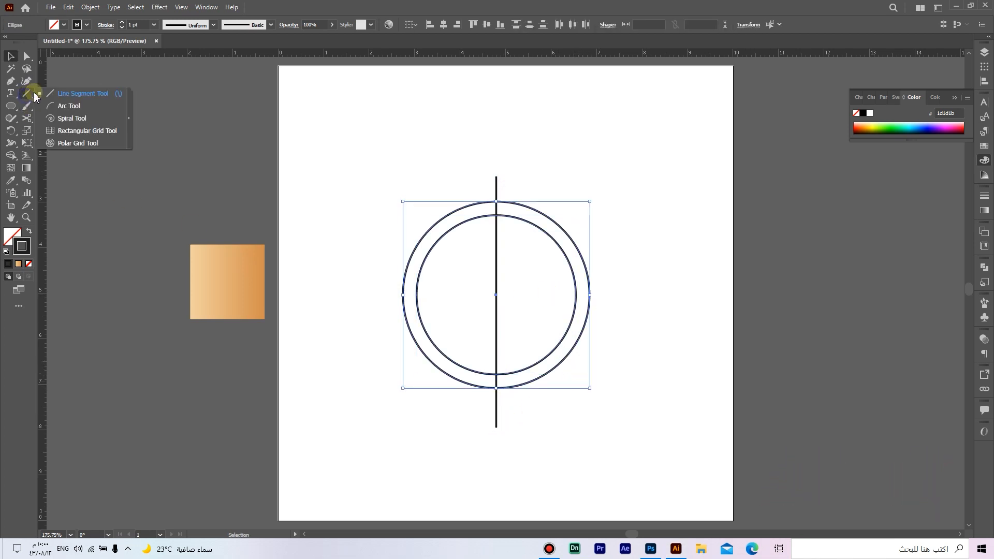
pyautogui.click(50, 95)
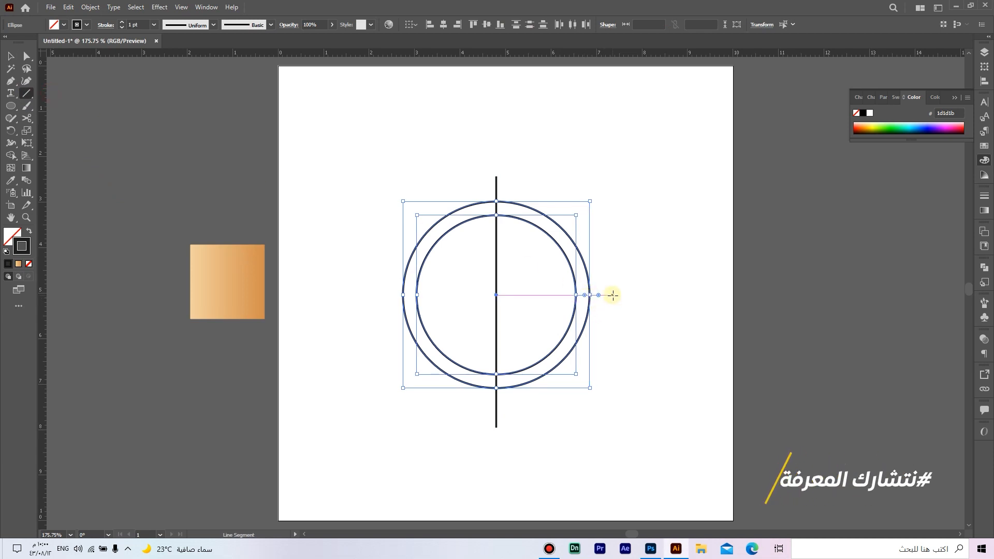
pyautogui.moveTo(613, 295); pyautogui.dragTo(378, 294)
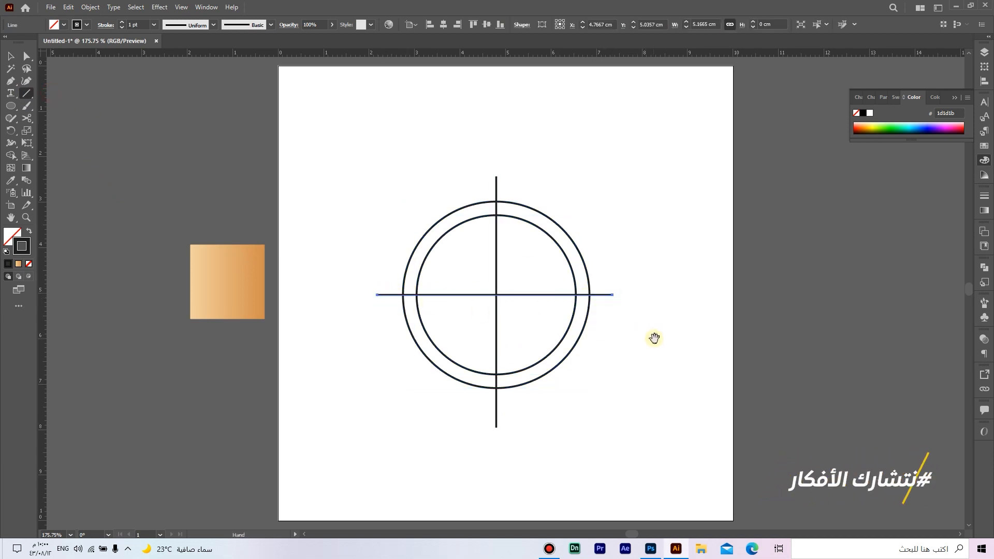
# Step: Draw a vertical line about 6.2 cm long right of the circles, with a short horizontal line about 0.3 cm long near its lower end
pyautogui.moveTo(652, 337); pyautogui.dragTo(600, 342)
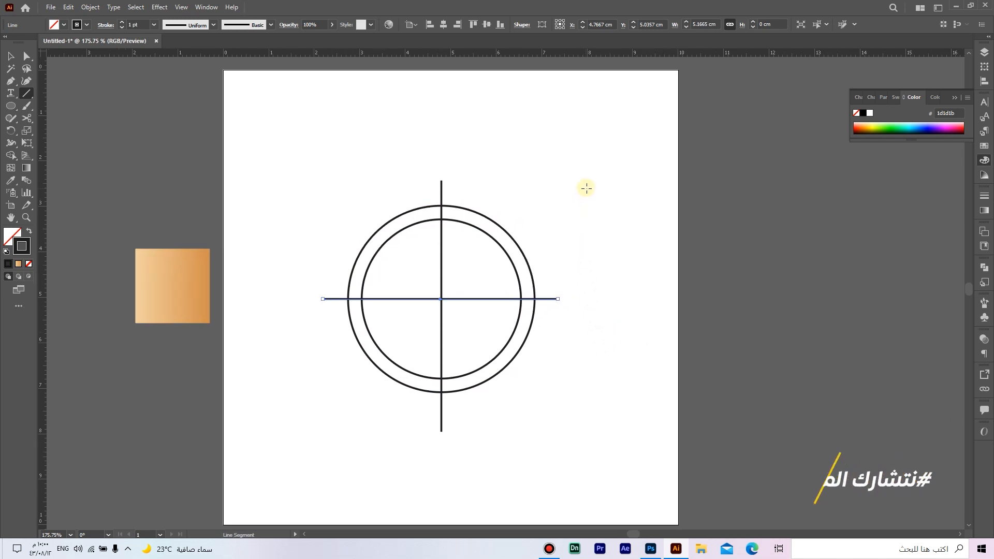
pyautogui.moveTo(586, 186); pyautogui.dragTo(581, 469)
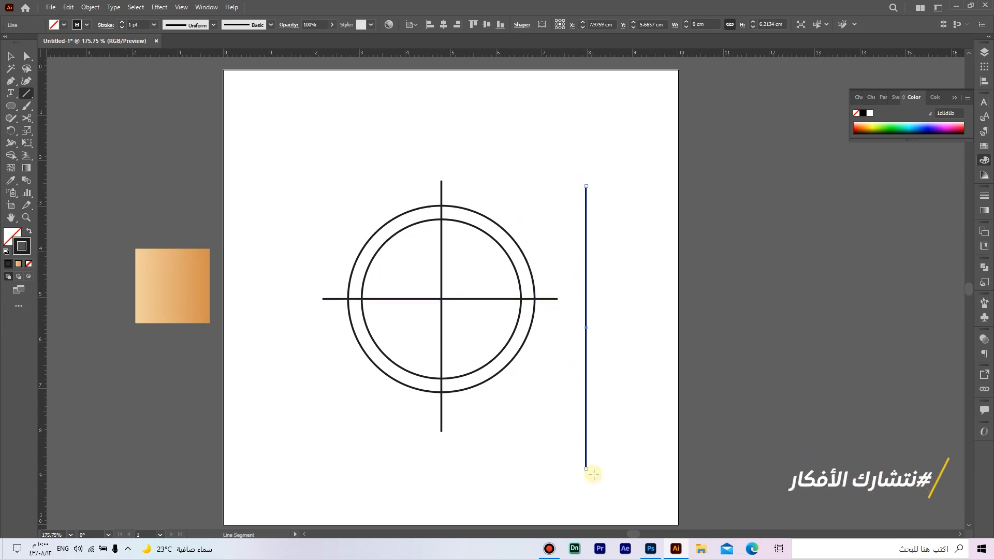
pyautogui.scroll(4, 594, 474)
pyautogui.moveTo(570, 429); pyautogui.dragTo(596, 430)
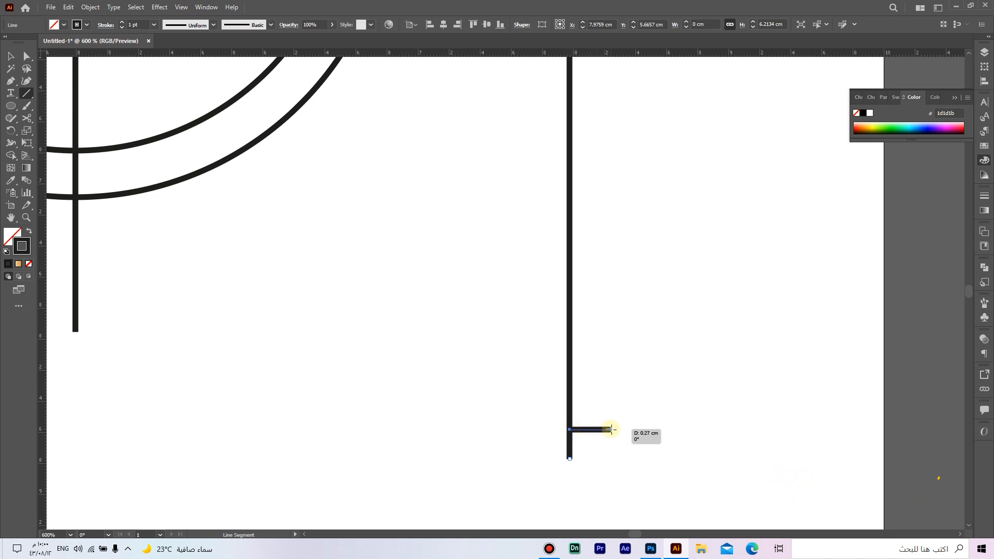
pyautogui.moveTo(616, 430); pyautogui.dragTo(615, 429)
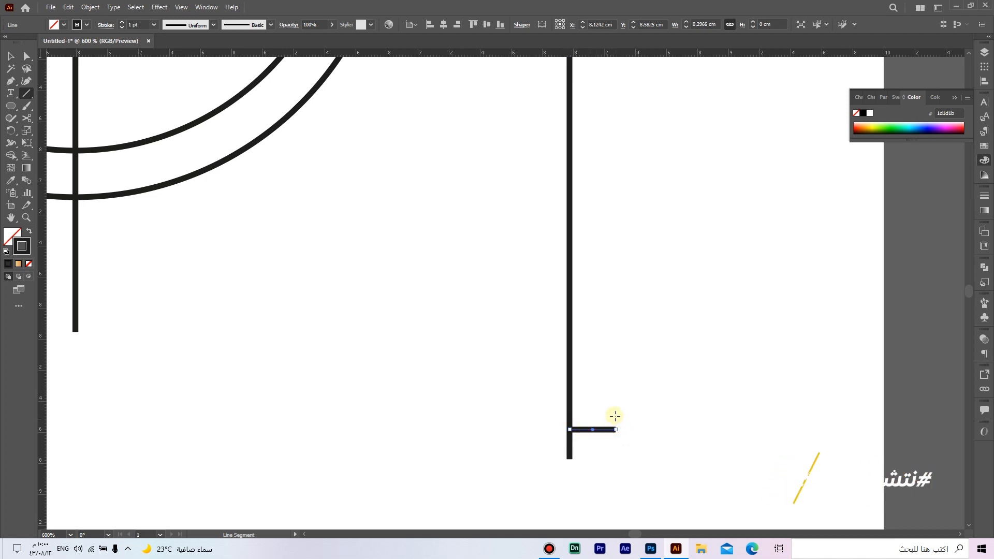
pyautogui.scroll(-3, 612, 415)
pyautogui.press('v')
pyautogui.click(619, 386)
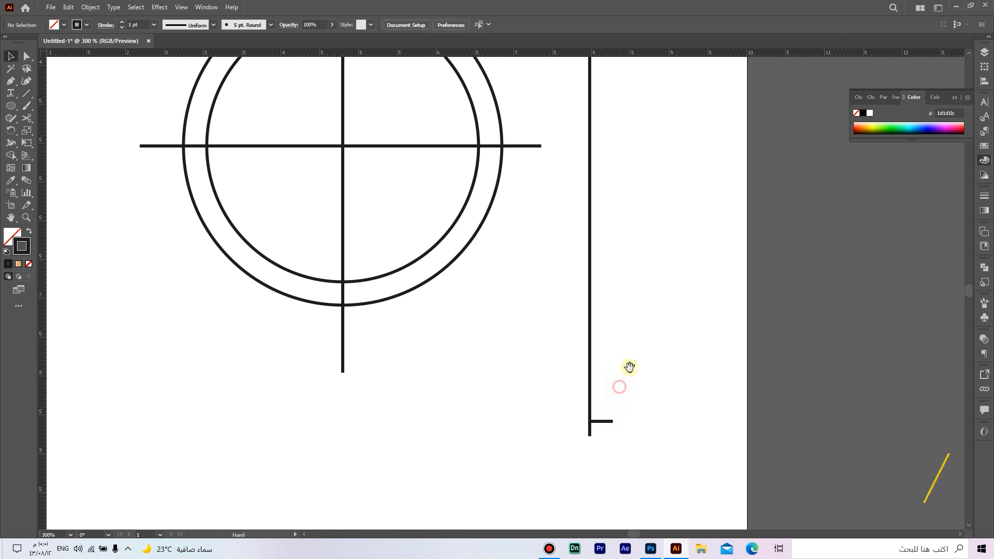
# Step: Paste a copy of the separate vertical line in front, move it to the short line's free end, and delete the short line
pyautogui.moveTo(630, 366); pyautogui.dragTo(561, 352)
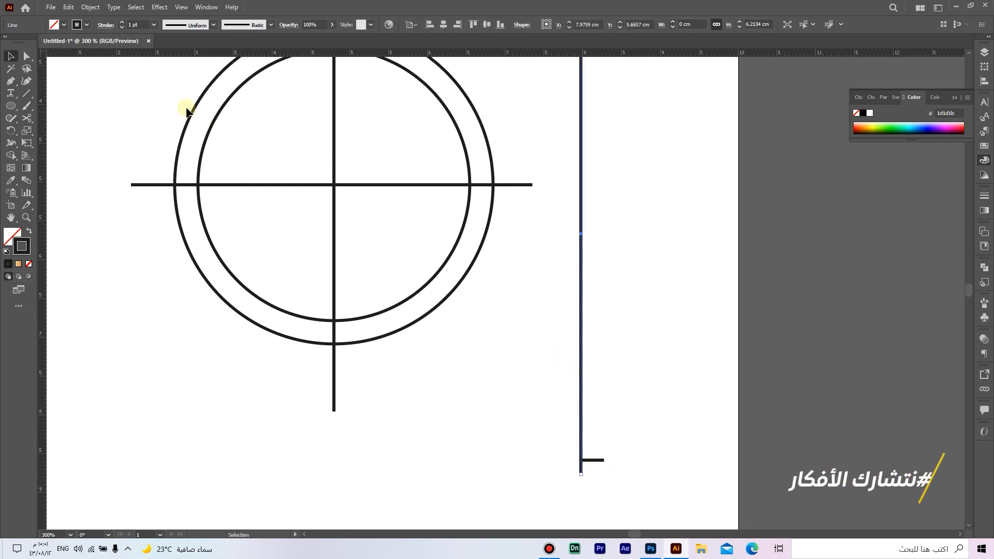
pyautogui.click(70, 7)
pyautogui.click(86, 56)
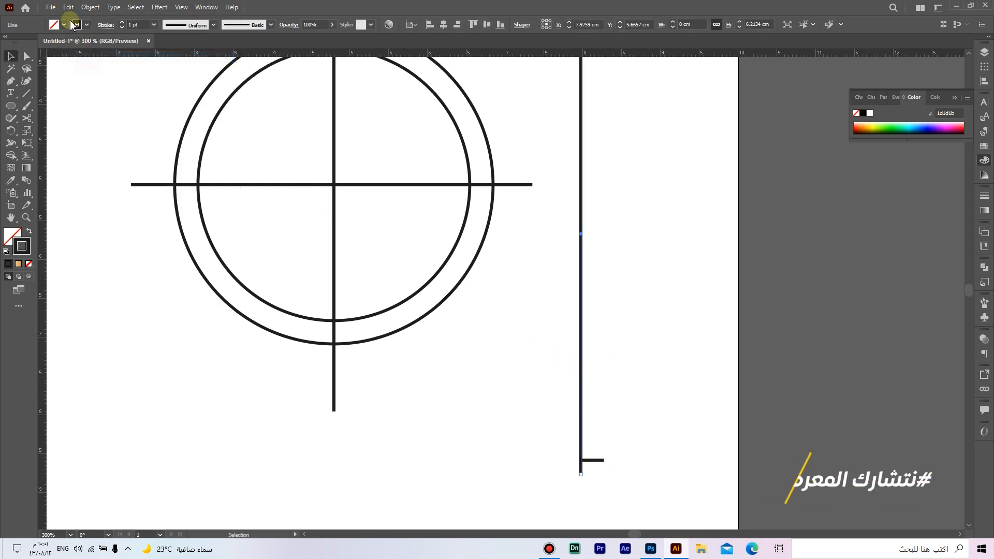
pyautogui.click(68, 7)
pyautogui.click(119, 79)
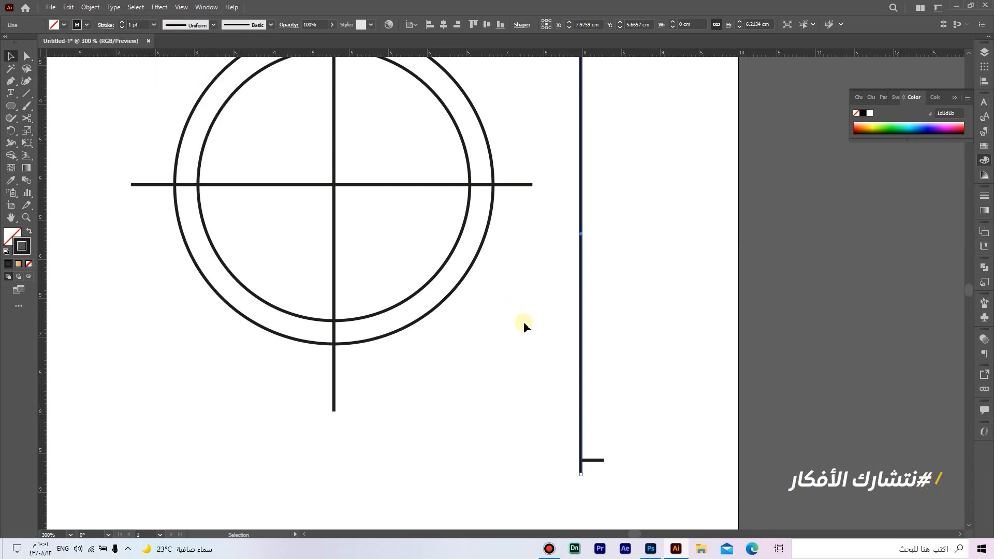
pyautogui.moveTo(582, 385); pyautogui.dragTo(605, 414)
pyautogui.click(598, 490)
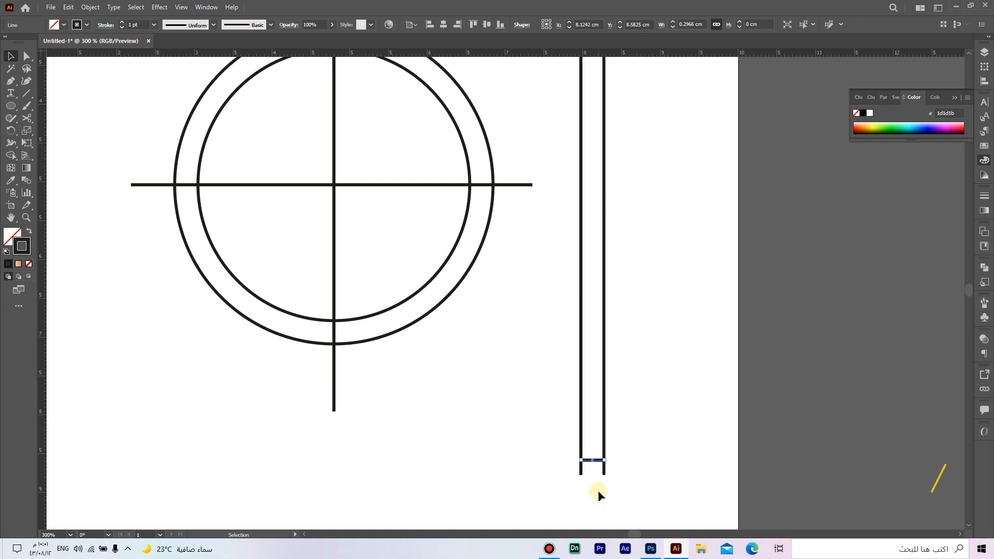
# Step: Rotate the two parallel lines 45° to slope down rightward and place them so the lower one crosses the circles' centre
pyautogui.scroll(-1, 598, 490)
pyautogui.moveTo(613, 487)
pyautogui.mouseDown()
pyautogui.moveTo(772, 435)
pyautogui.moveTo(717, 399)
pyautogui.mouseUp()
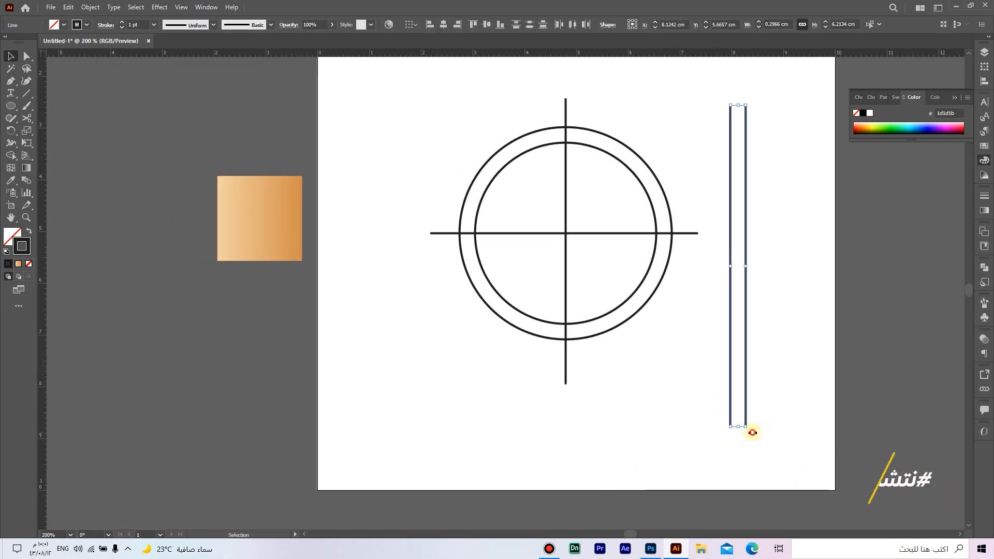
pyautogui.moveTo(784, 410); pyautogui.dragTo(646, 319)
pyautogui.moveTo(734, 342); pyautogui.dragTo(641, 377)
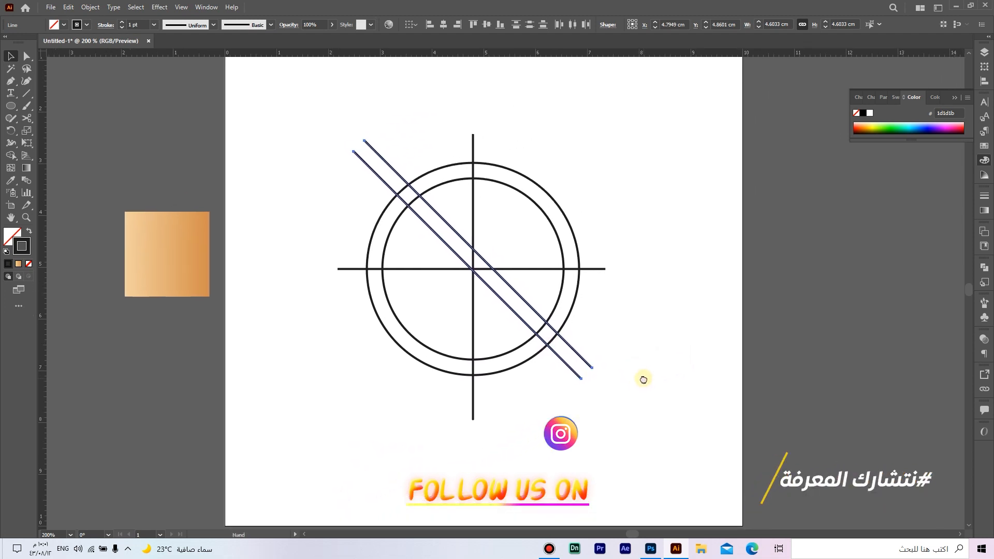
# Step: Create a 2.1 cm by 2.1 cm circle and place it on the artboard to the lower right of the construction
pyautogui.moveTo(10, 105); pyautogui.dragTo(64, 136)
pyautogui.click(673, 333)
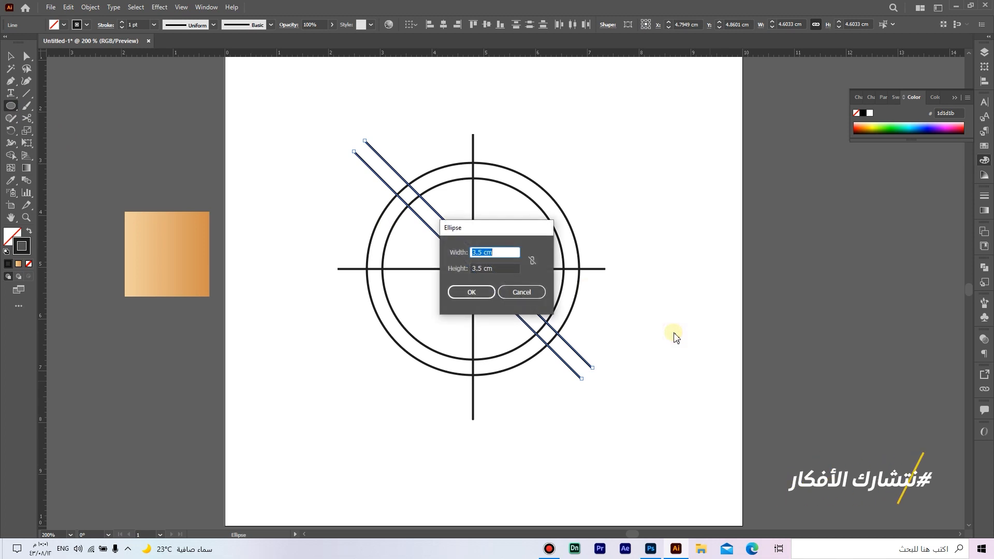
pyautogui.write('2.1')
pyautogui.press('Tab')
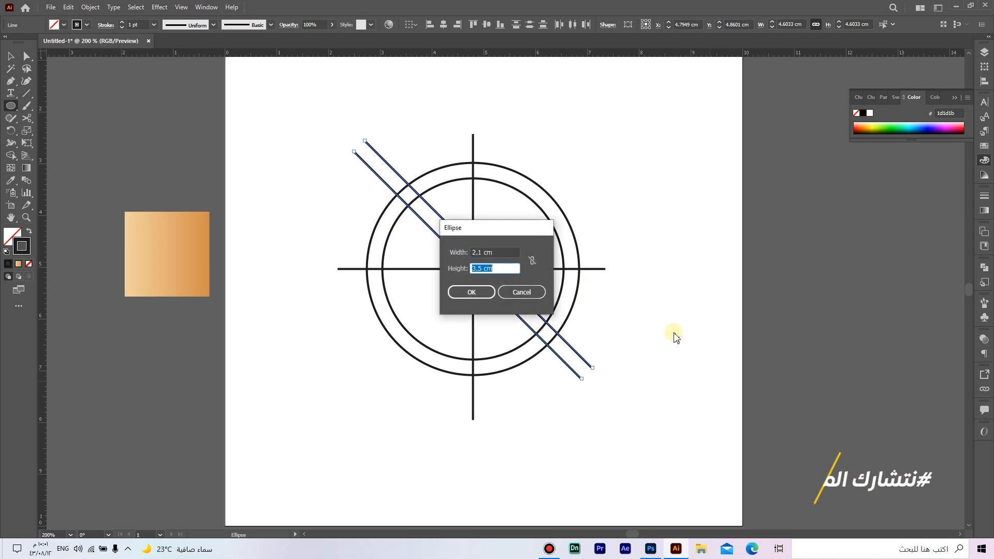
pyautogui.write('2.1')
pyautogui.press('Tab')
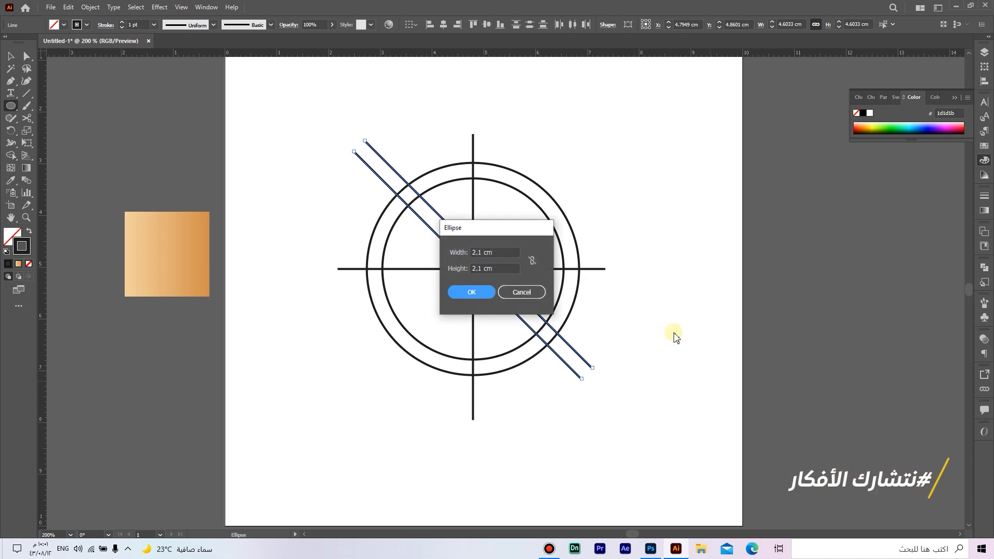
pyautogui.press('Return')
pyautogui.press('v')
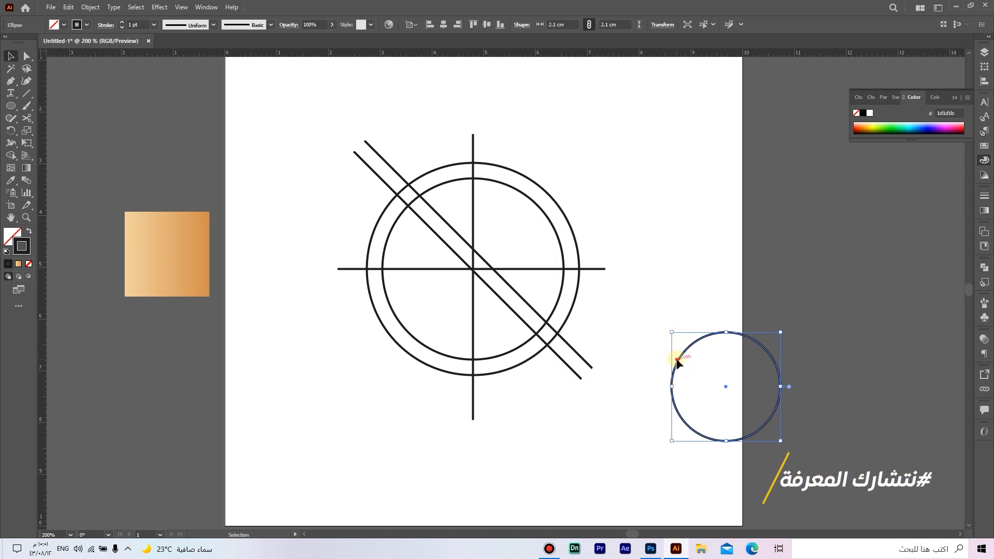
pyautogui.moveTo(678, 361); pyautogui.dragTo(630, 322)
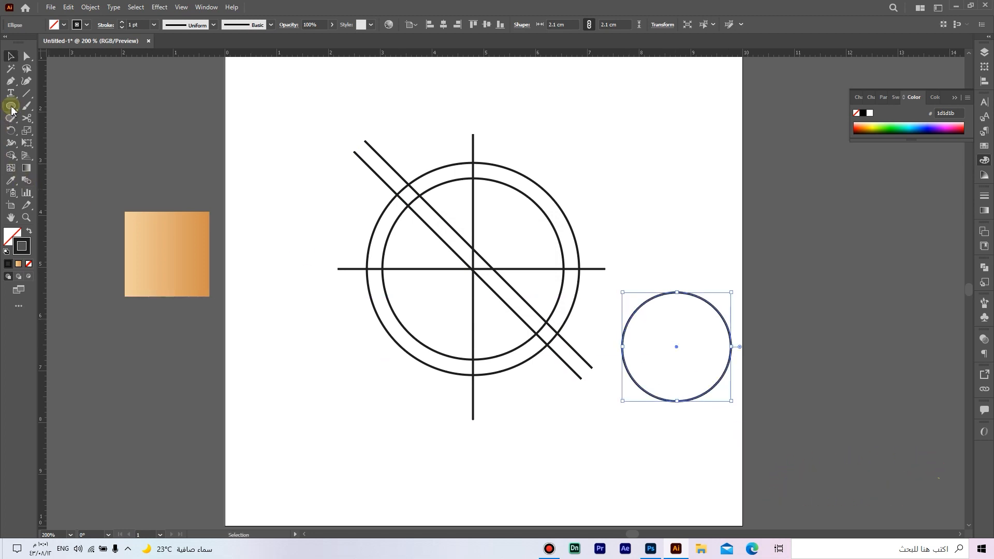
# Step: Create a 1.5 cm by 1.5 cm circle overlapping the 2.1 cm circle
pyautogui.moveTo(10, 106); pyautogui.dragTo(85, 130)
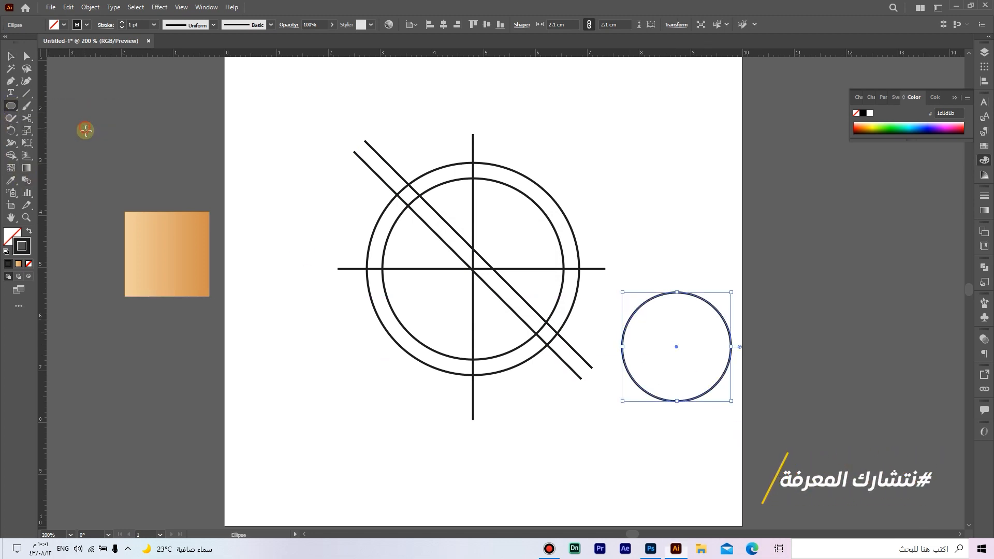
pyautogui.click(612, 332)
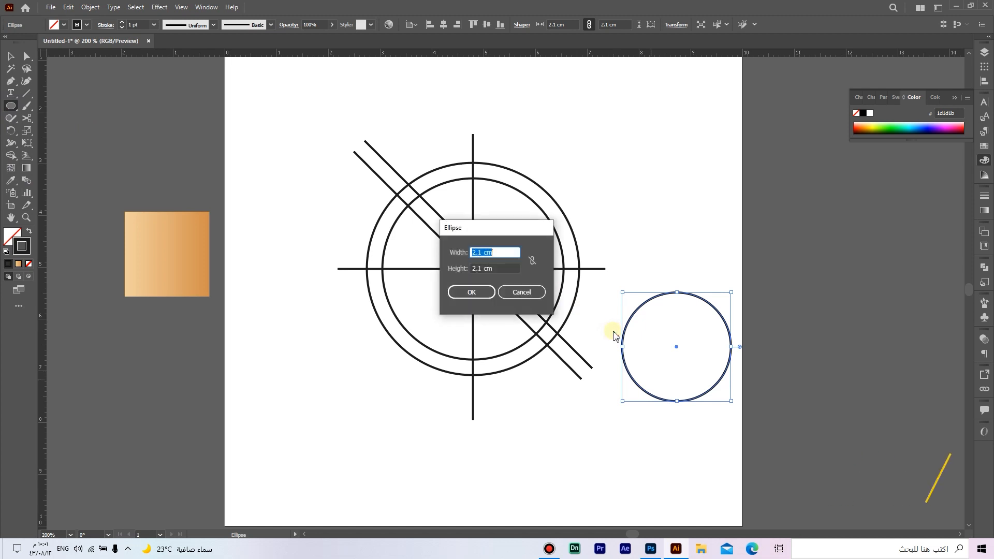
pyautogui.write('1.5')
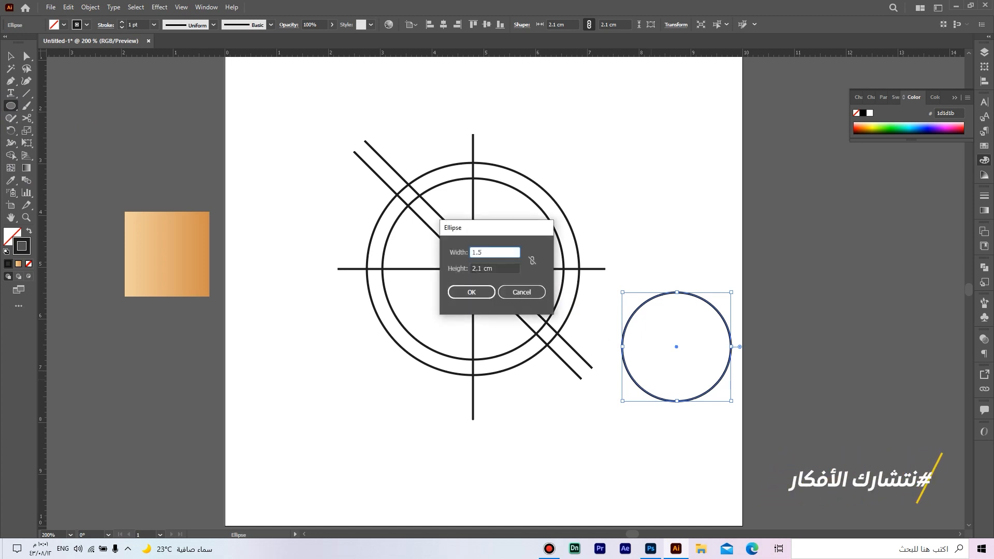
pyautogui.press('Tab')
pyautogui.write('1.5')
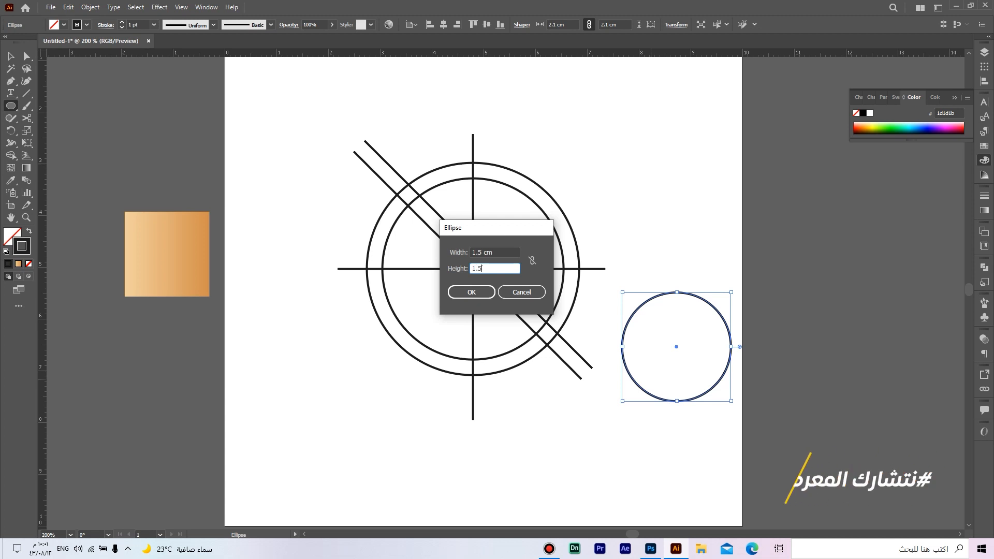
pyautogui.press('Return')
pyautogui.press('v')
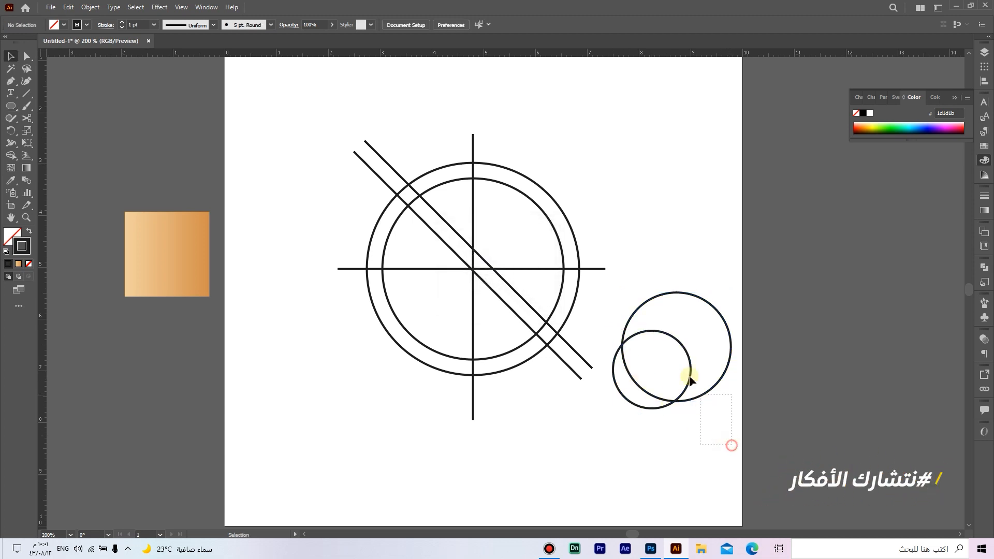
# Step: Align the 1.5 cm and 2.1 cm circles to a common centre, both horizontally and vertically
pyautogui.keyDown('shift'); pyautogui.click(676, 346); pyautogui.keyUp('shift')
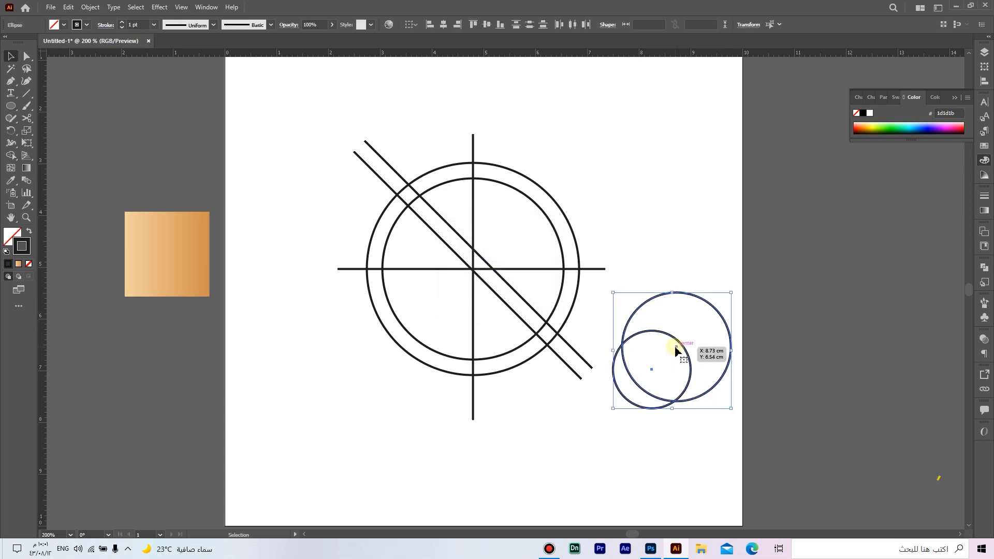
pyautogui.click(444, 24)
pyautogui.click(485, 24)
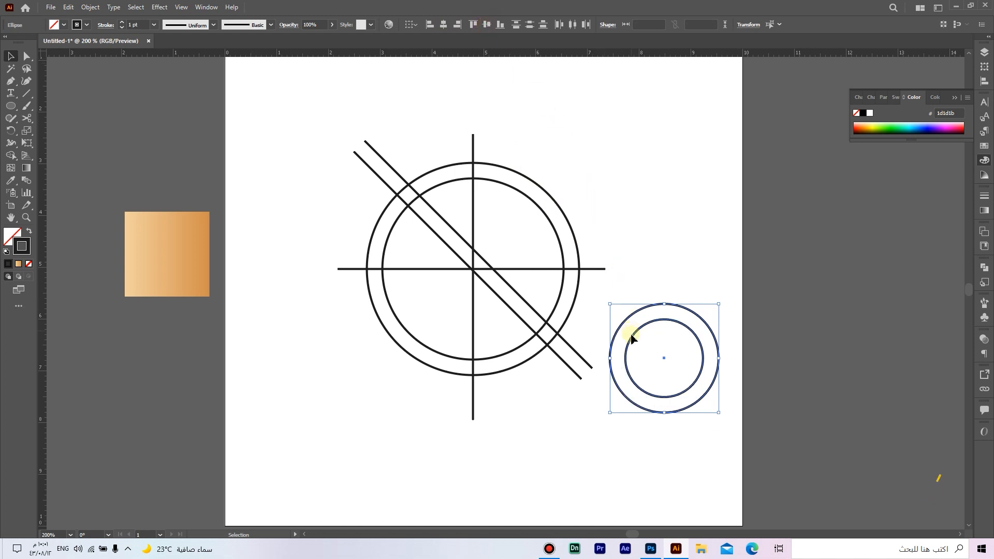
# Step: Move the concentric 1.5 cm and 2.1 cm circles onto the construction's upper part, each touching one of the parallel diagonals
pyautogui.moveTo(629, 345); pyautogui.dragTo(440, 195)
pyautogui.scroll(5, 440, 195)
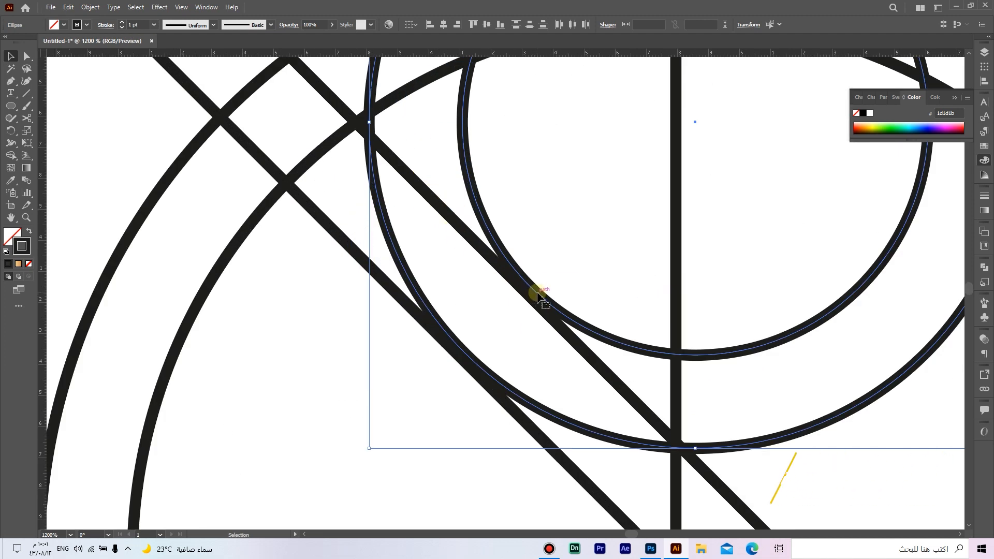
pyautogui.moveTo(536, 298); pyautogui.dragTo(529, 298)
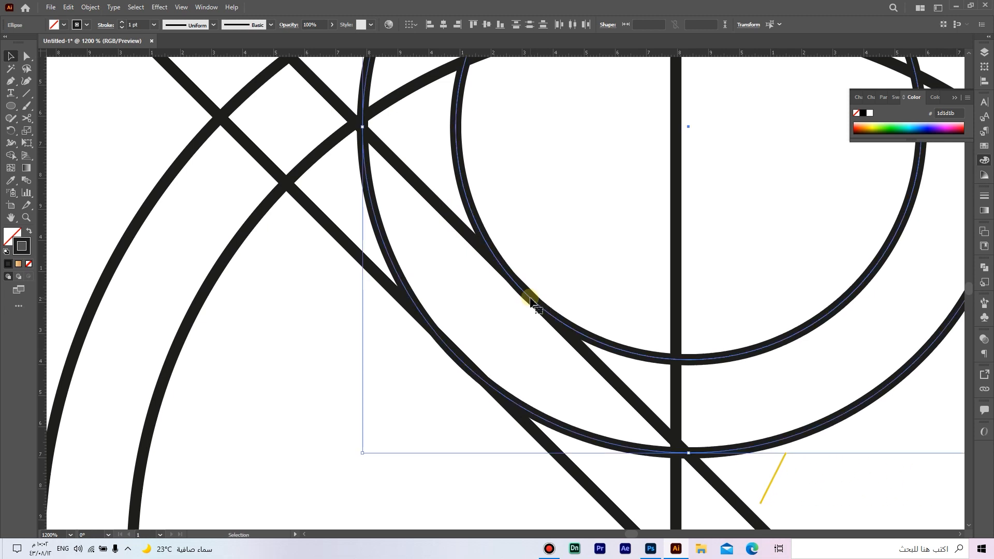
pyautogui.scroll(-5, 530, 297)
pyautogui.scroll(-2, 645, 443)
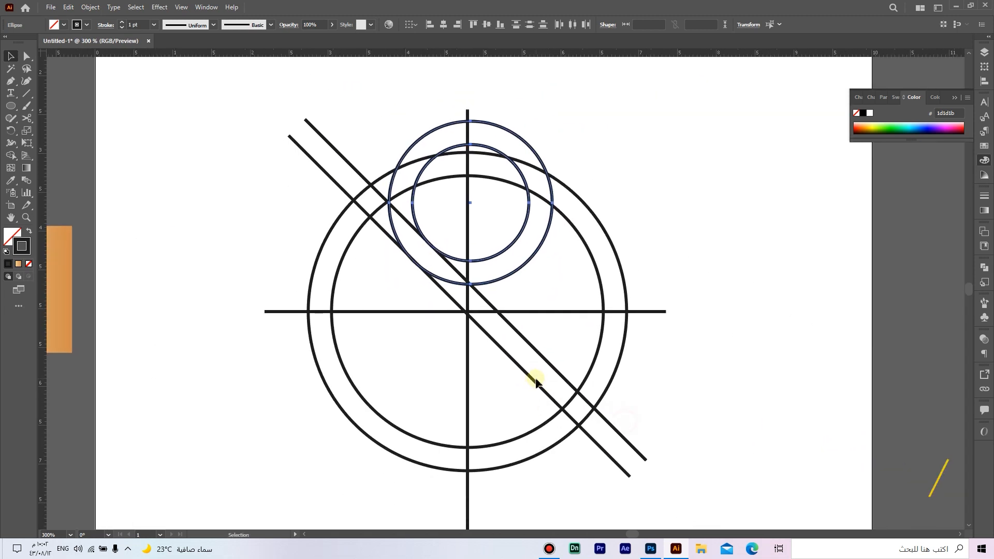
pyautogui.click(647, 412)
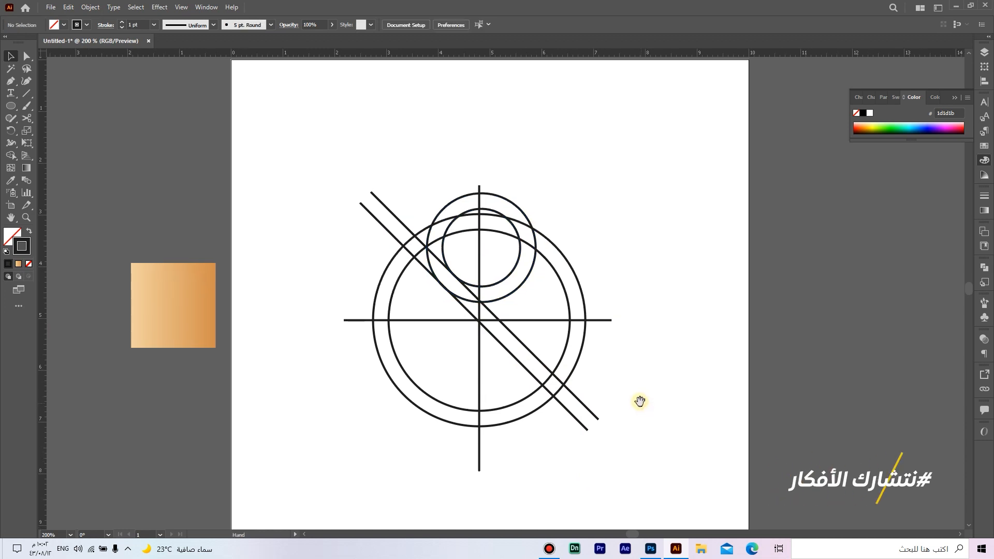
# Step: Duplicate the 1.5 cm circle in front and shift the copy right and slightly down until it touches the 2.1 cm circle from inside
pyautogui.scroll(2, 526, 268)
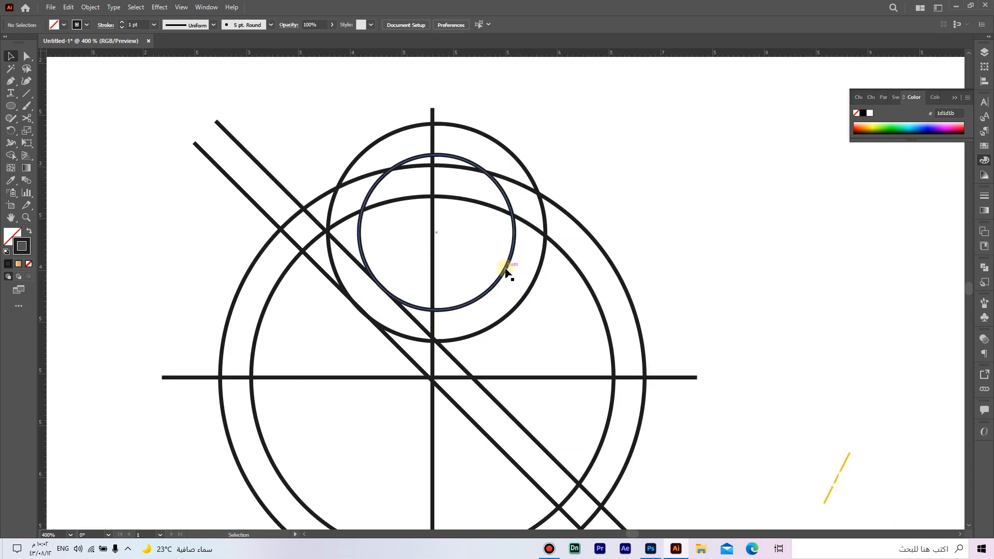
pyautogui.click(507, 269)
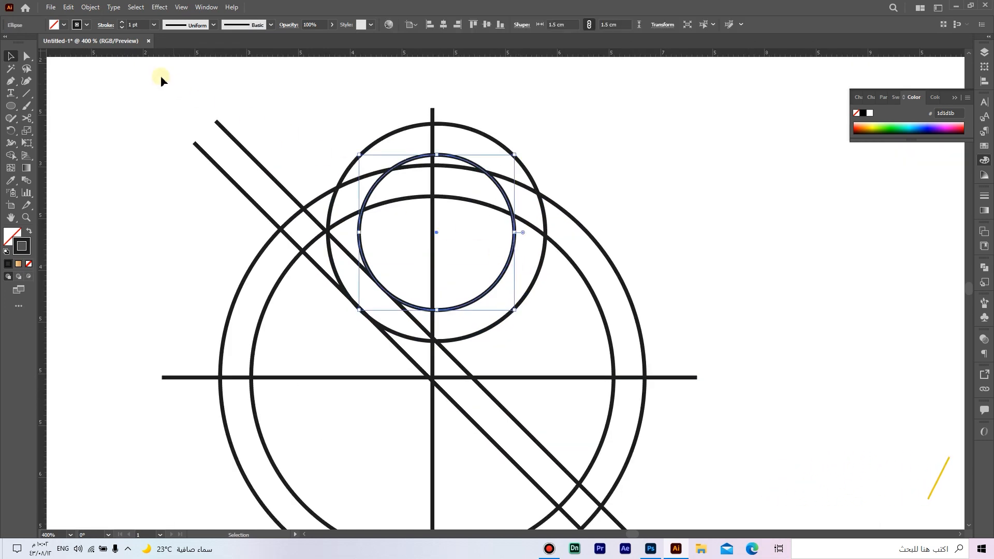
pyautogui.click(66, 14)
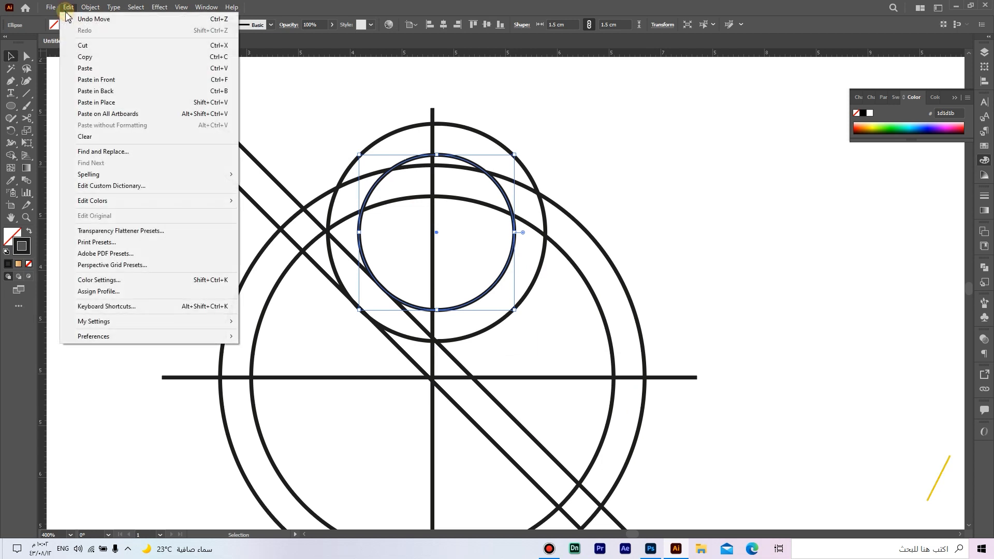
pyautogui.click(93, 60)
pyautogui.click(67, 6)
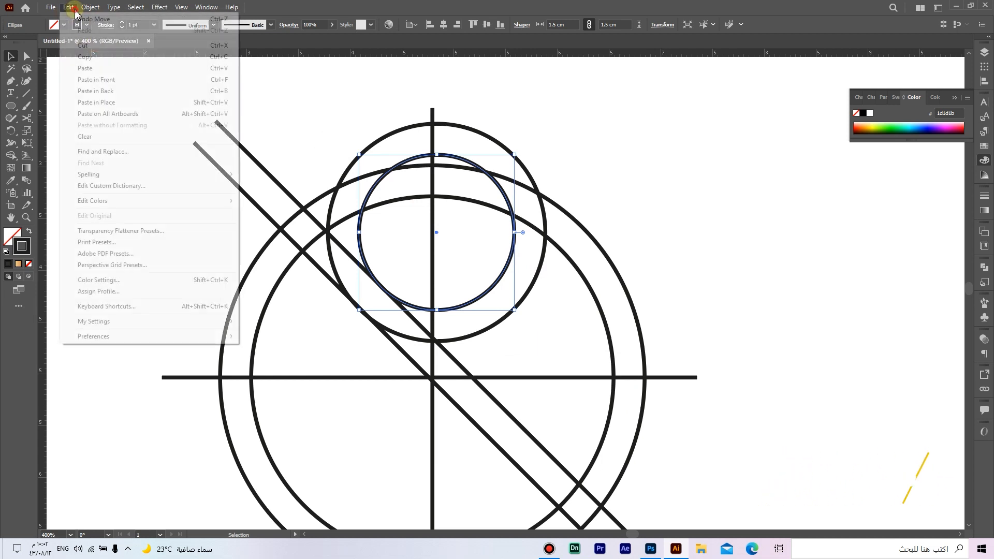
pyautogui.click(113, 81)
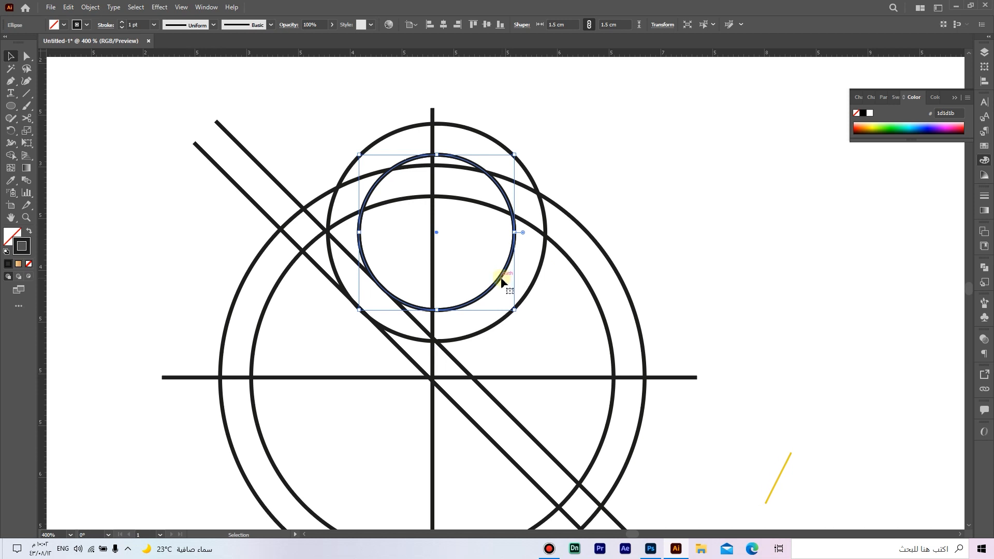
pyautogui.moveTo(502, 280); pyautogui.dragTo(529, 290)
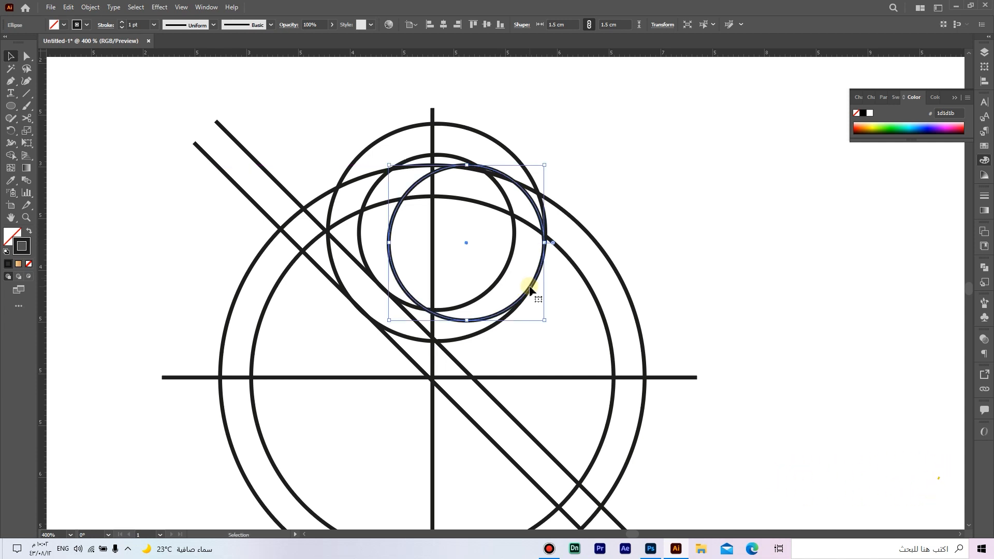
# Step: Duplicate the original 1.5 cm circle in front again and place this copy farther right, overlapping the first copy and the large rings
pyautogui.click(505, 277)
pyautogui.click(68, 8)
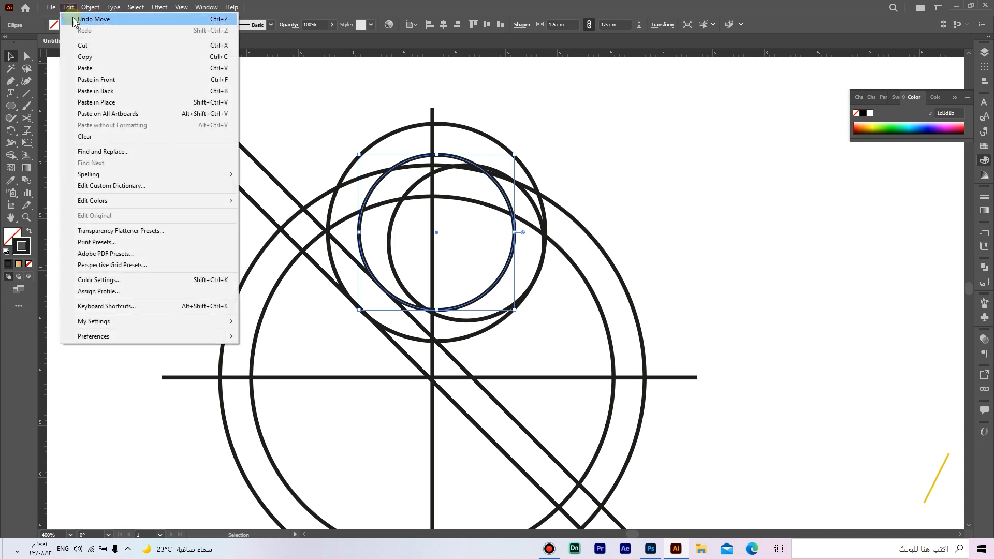
pyautogui.click(83, 57)
pyautogui.click(70, 8)
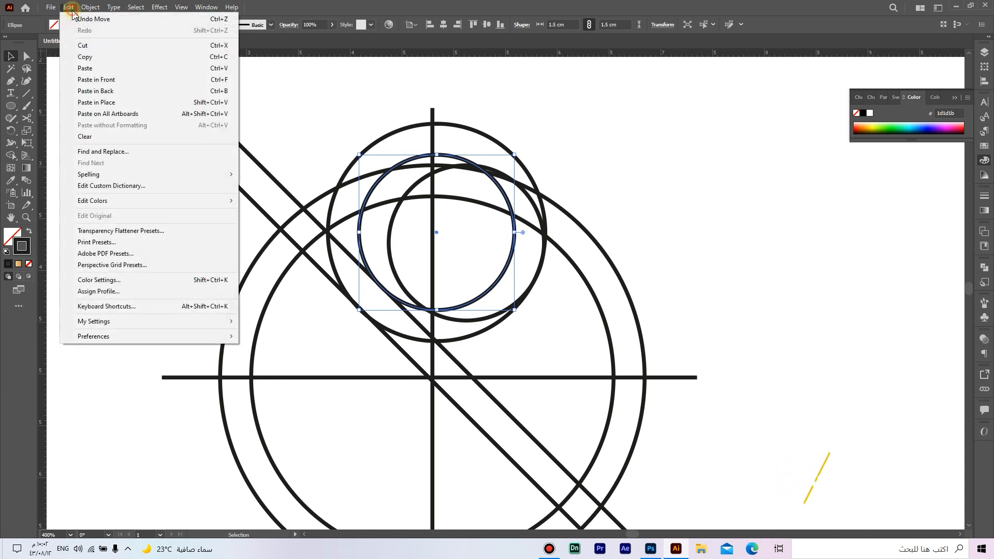
pyautogui.click(108, 80)
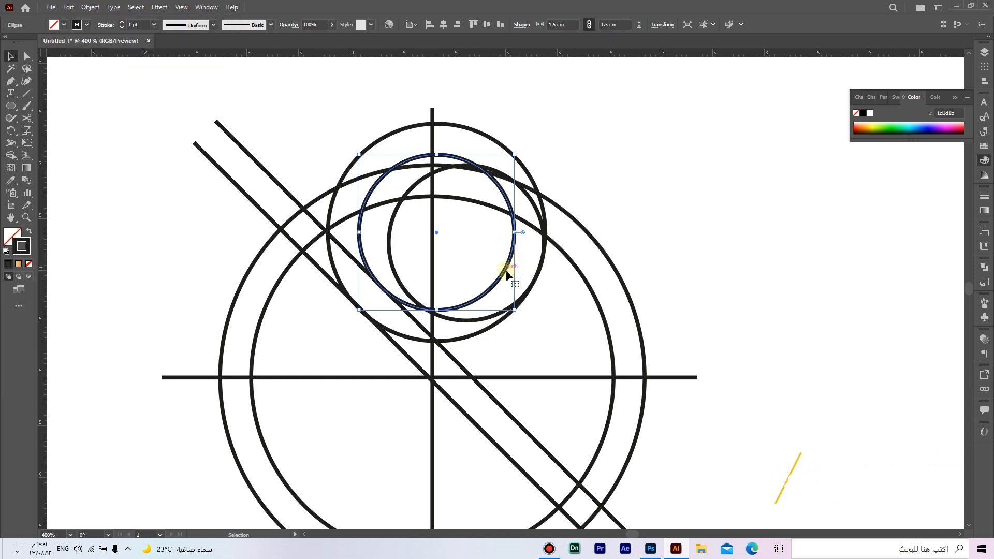
pyautogui.moveTo(506, 276); pyautogui.dragTo(568, 282)
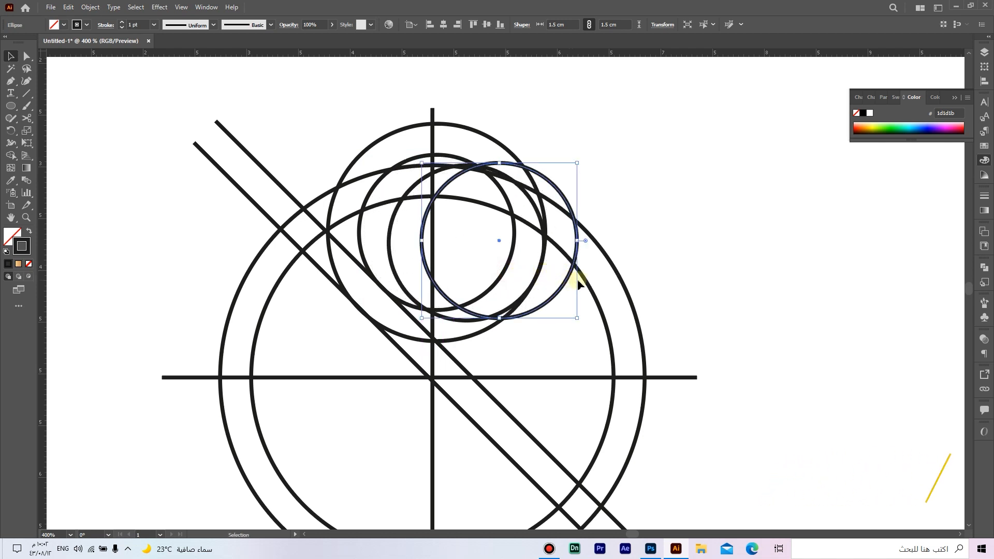
pyautogui.click(639, 278)
pyautogui.scroll(-3, 639, 279)
pyautogui.moveTo(667, 381); pyautogui.dragTo(587, 335)
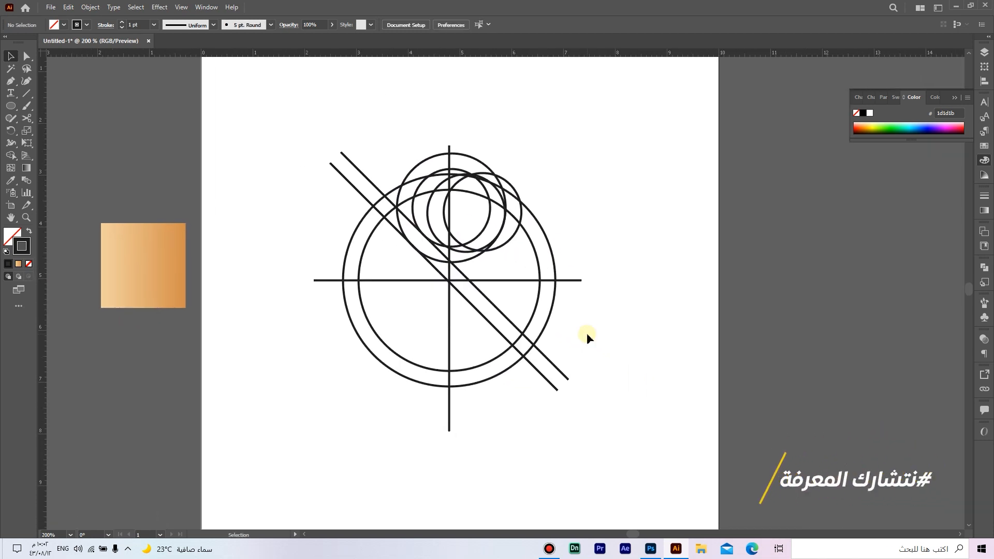
# Step: Create a 4 cm by 4 cm circle and place it over the lower left of the construction, along the diagonals
pyautogui.rightClick(10, 105)
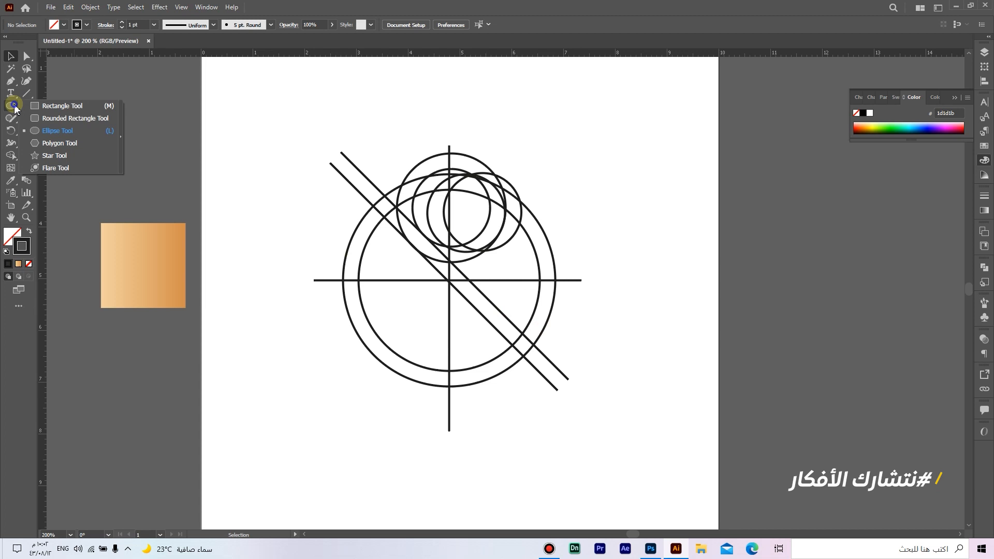
pyautogui.click(91, 132)
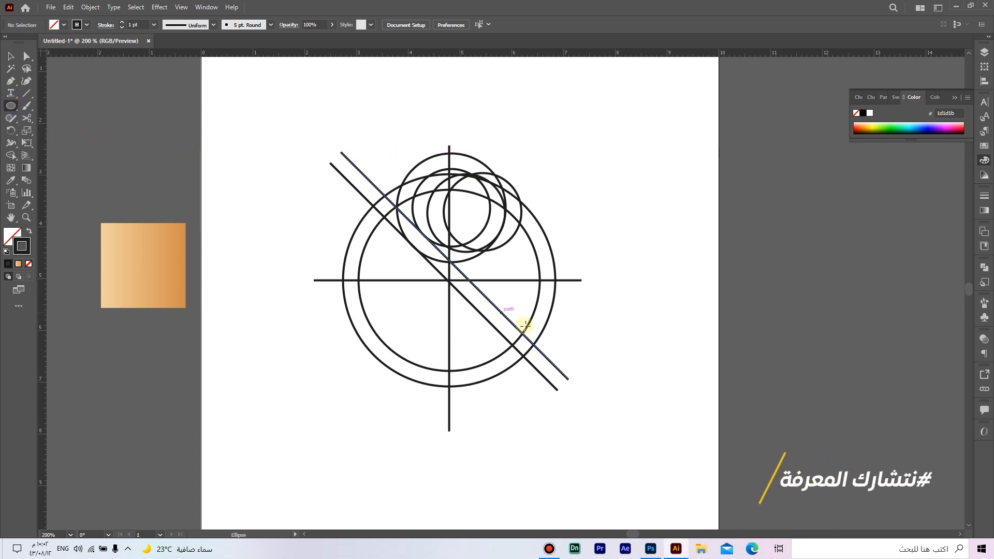
pyautogui.click(592, 352)
pyautogui.write('4')
pyautogui.press('Tab')
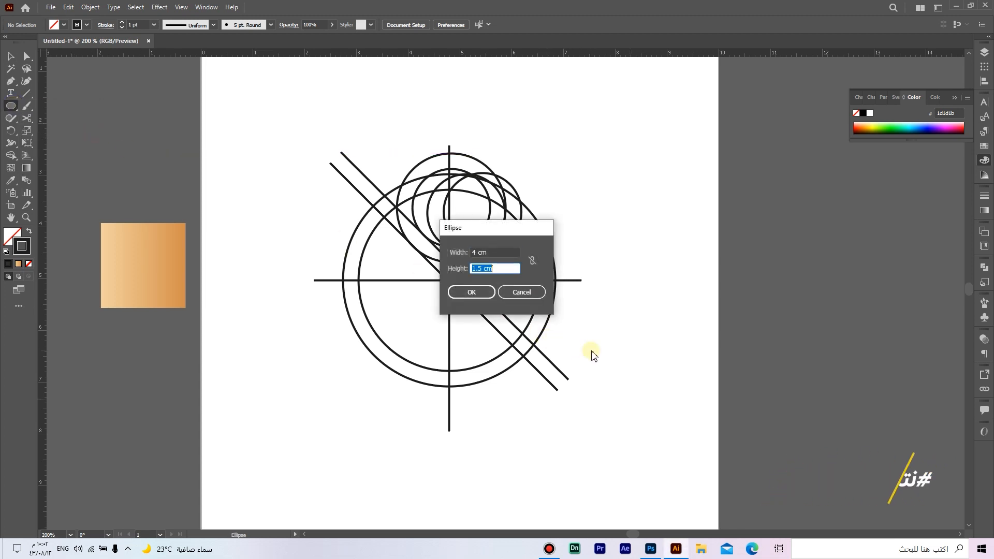
pyautogui.press('Tab')
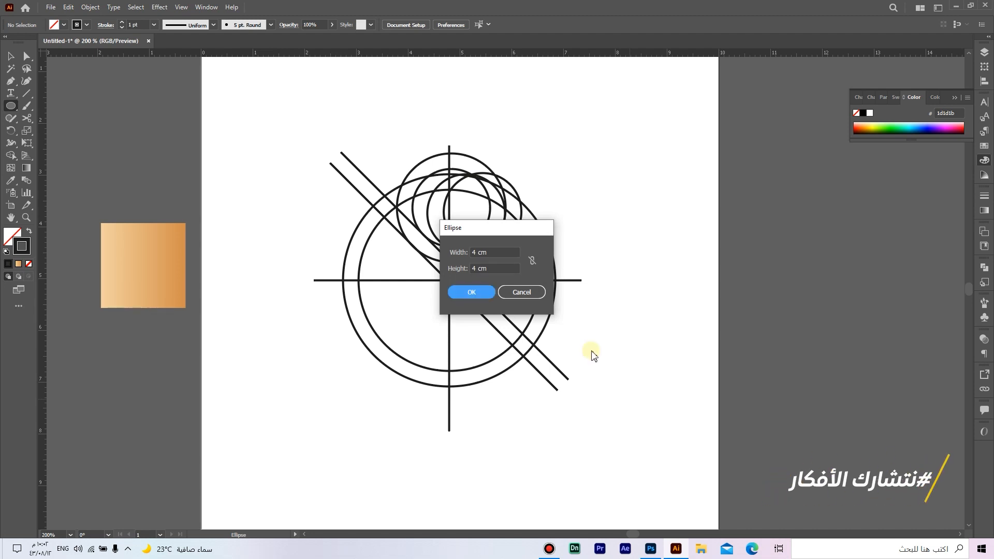
pyautogui.press('Return')
pyautogui.press('v')
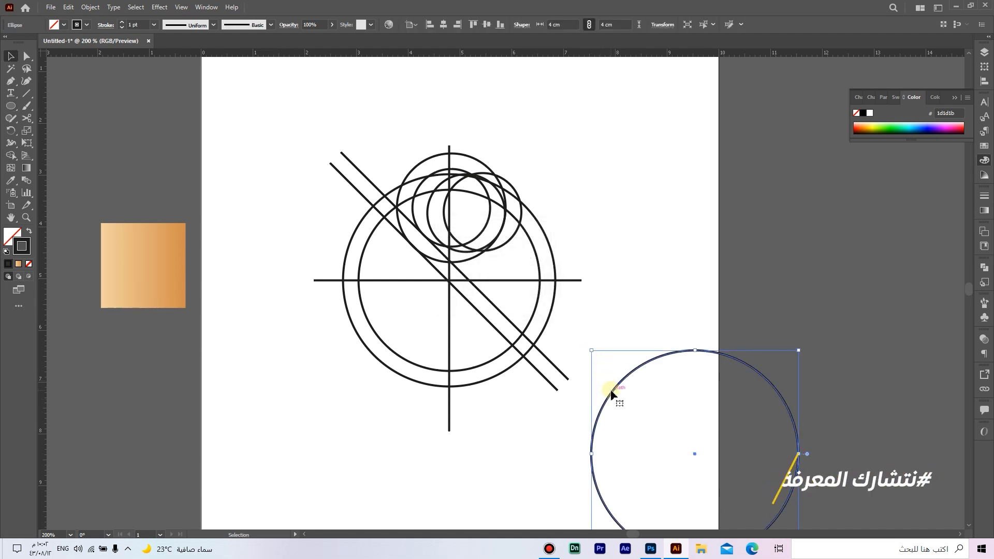
pyautogui.moveTo(609, 393); pyautogui.dragTo(333, 320)
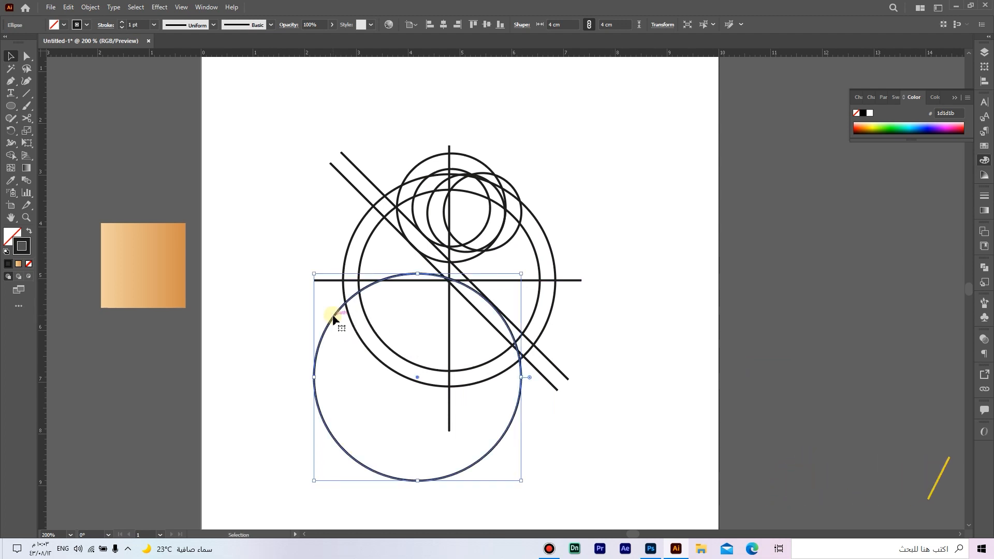
# Step: Duplicate the 4 cm circle in front and offset the copy slightly down and to the left
pyautogui.click(75, 10)
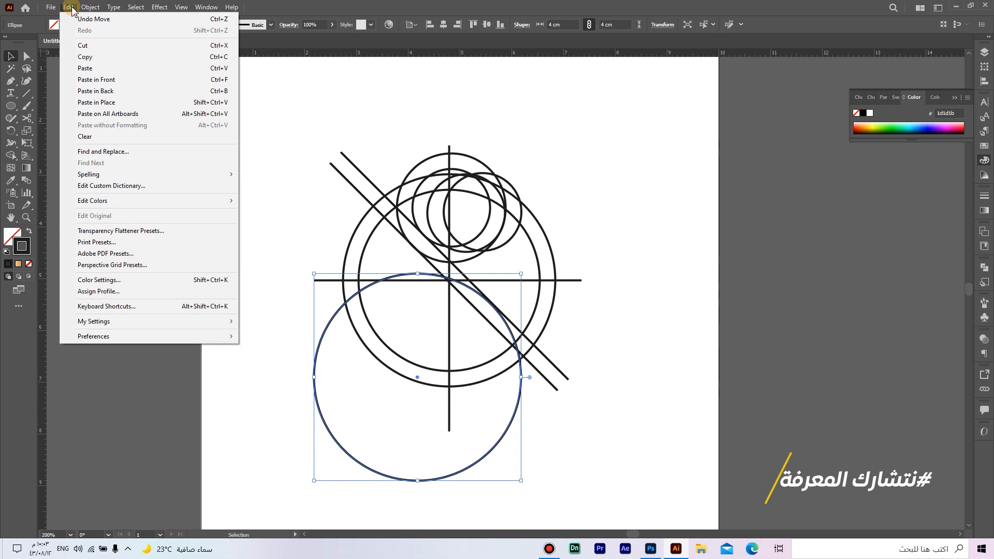
pyautogui.click(88, 48)
pyautogui.click(70, 11)
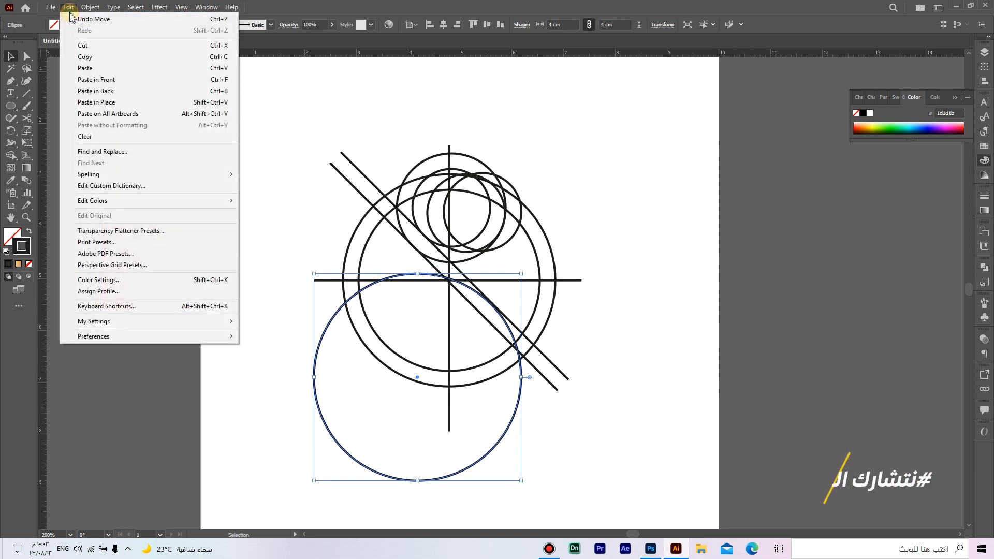
pyautogui.click(107, 81)
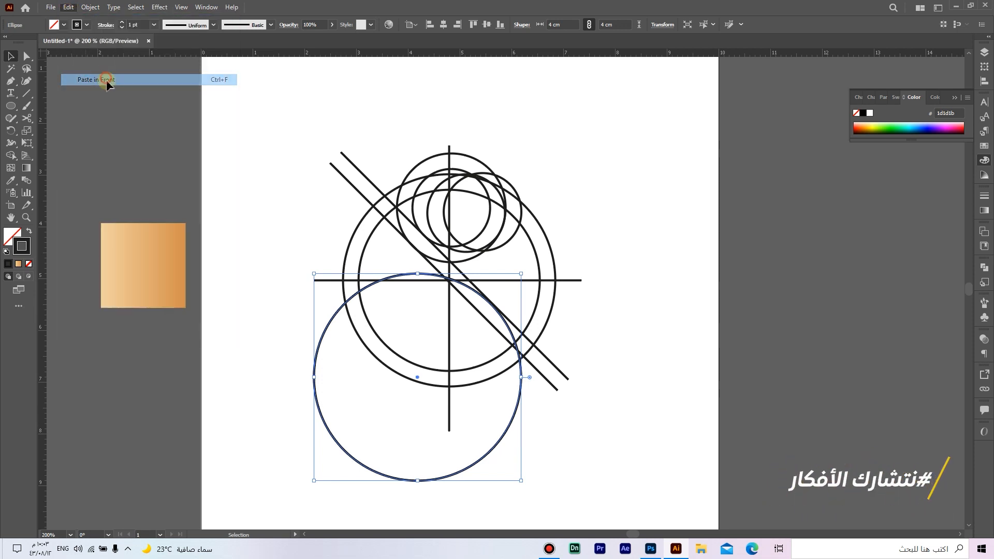
pyautogui.scroll(1, 511, 434)
pyautogui.moveTo(510, 423)
pyautogui.mouseDown()
pyautogui.moveTo(495, 414)
pyautogui.moveTo(494, 435)
pyautogui.mouseUp()
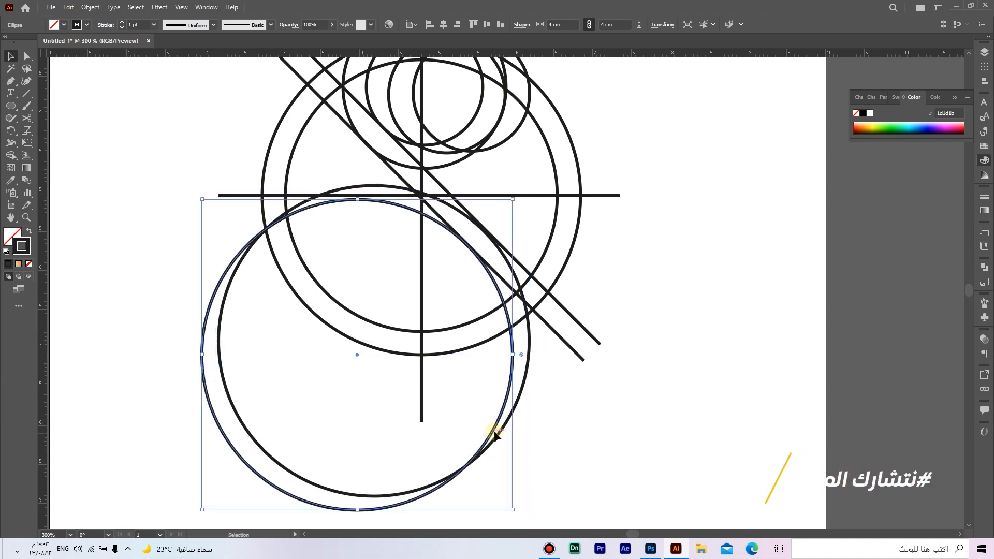
# Step: Select both 4 cm circles and shift them together up and left so their edges meet the two parallel diagonals
pyautogui.keyDown('shift'); pyautogui.click(526, 392); pyautogui.keyUp('shift')
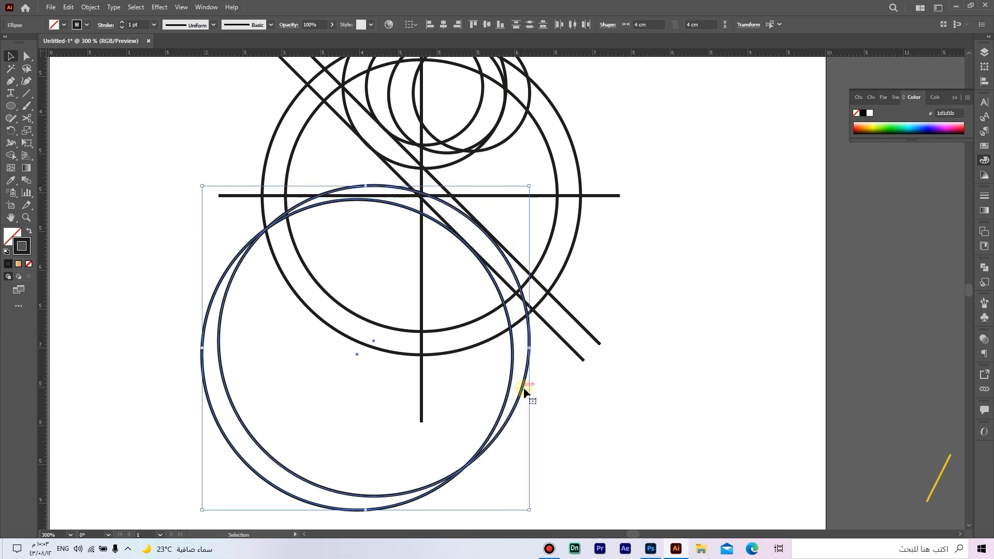
pyautogui.moveTo(525, 392); pyautogui.dragTo(514, 374)
pyautogui.scroll(1, 495, 213)
pyautogui.scroll(2, 495, 212)
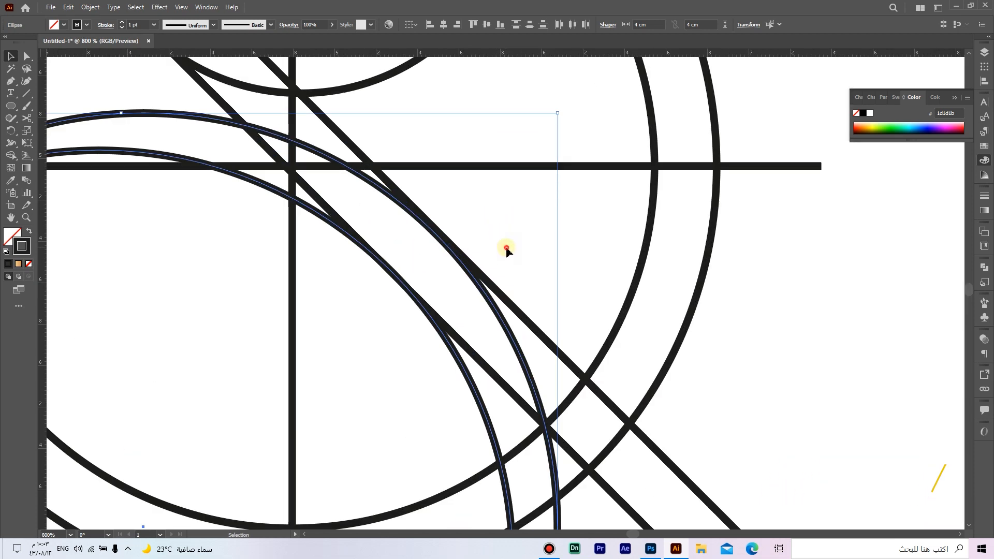
pyautogui.moveTo(492, 294); pyautogui.dragTo(492, 298)
# Step: Nudge each 4 cm circle separately until its upper right edge is tangent to its own diagonal line
pyautogui.click(465, 376)
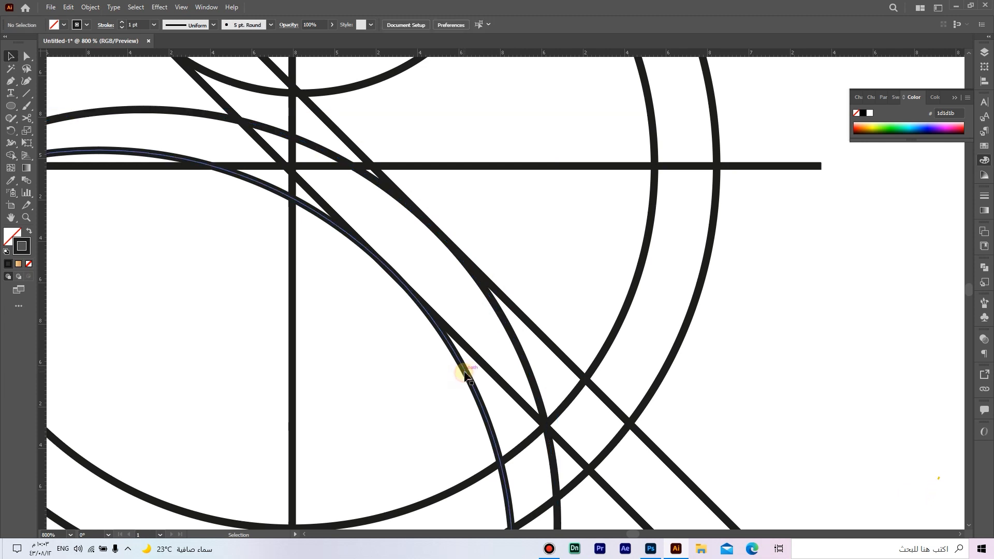
pyautogui.moveTo(464, 372); pyautogui.dragTo(464, 372)
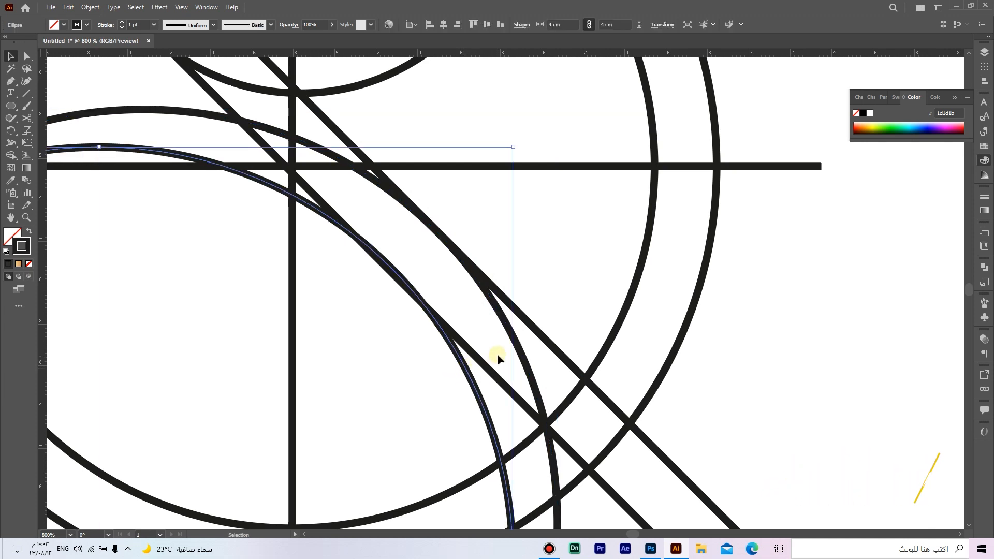
pyautogui.moveTo(523, 357); pyautogui.dragTo(524, 355)
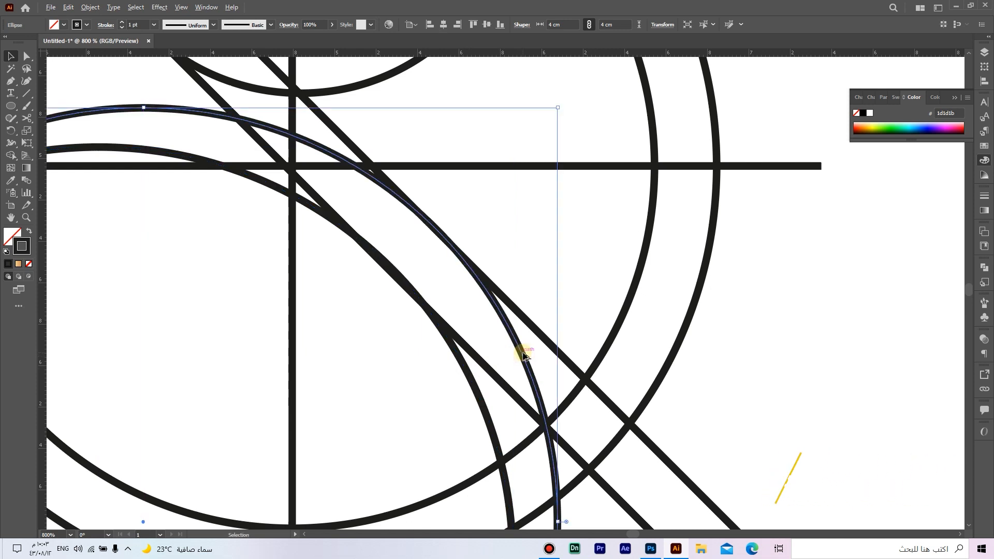
pyautogui.scroll(-3, 523, 356)
pyautogui.scroll(-3, 599, 395)
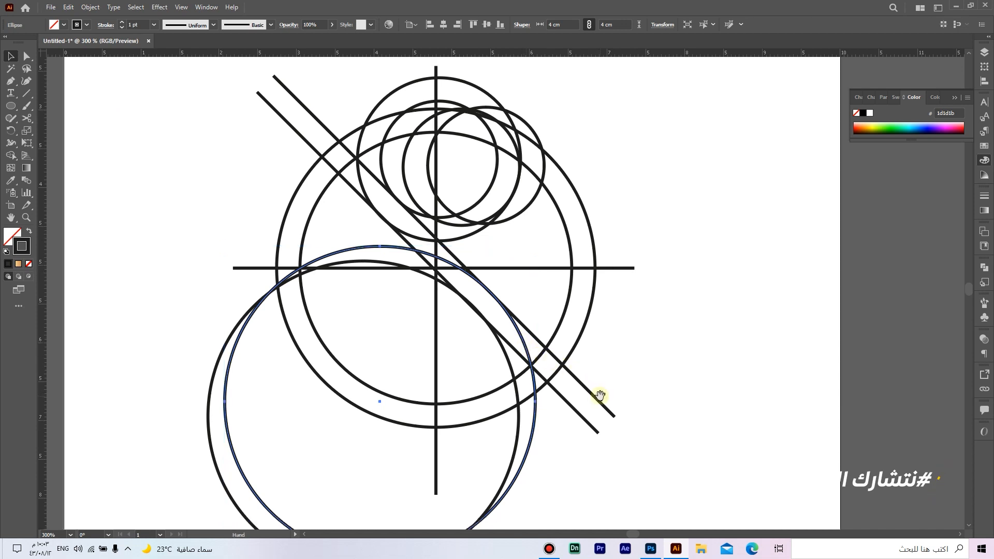
pyautogui.moveTo(639, 417); pyautogui.dragTo(591, 393)
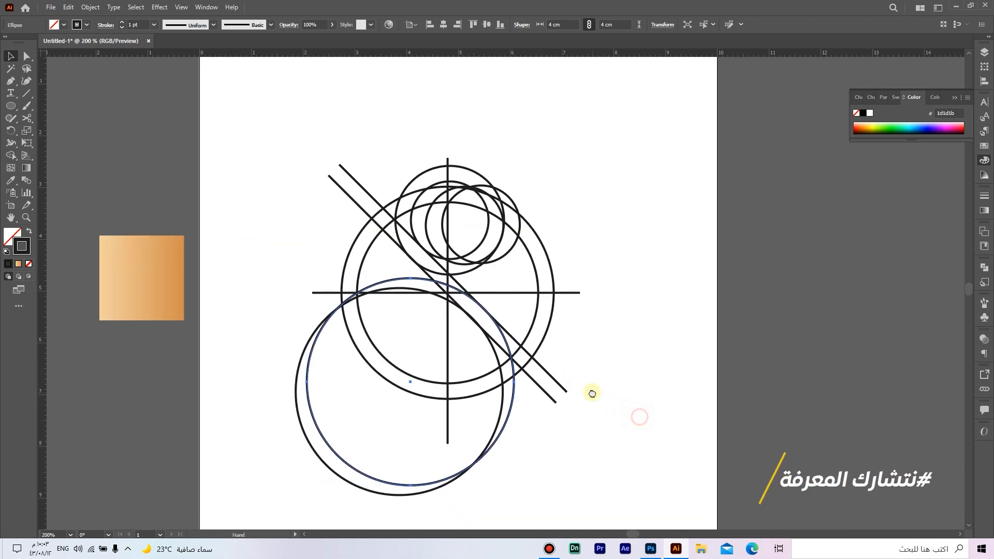
pyautogui.click(609, 402)
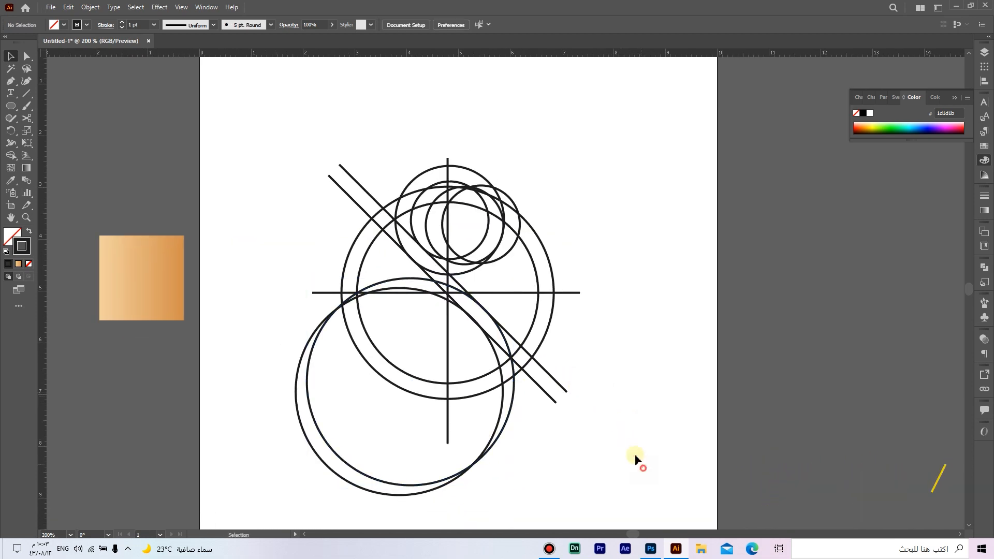
# Step: Select the whole construction, swap fill and stroke, and use Shape Builder to merge the curved band between the 4 cm circles below the centre
pyautogui.moveTo(643, 468)
pyautogui.mouseDown()
pyautogui.moveTo(241, 162)
pyautogui.moveTo(238, 143)
pyautogui.mouseUp()
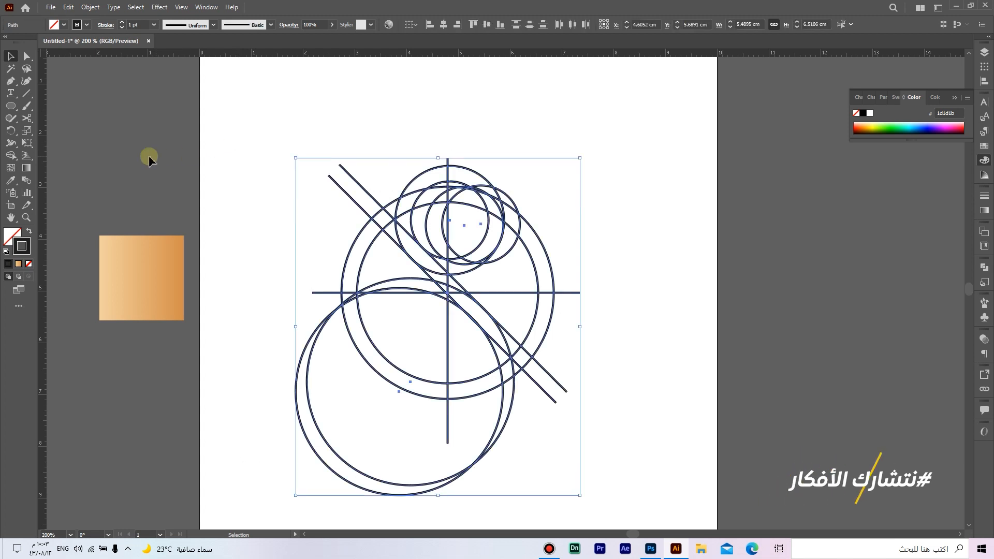
pyautogui.click(12, 157)
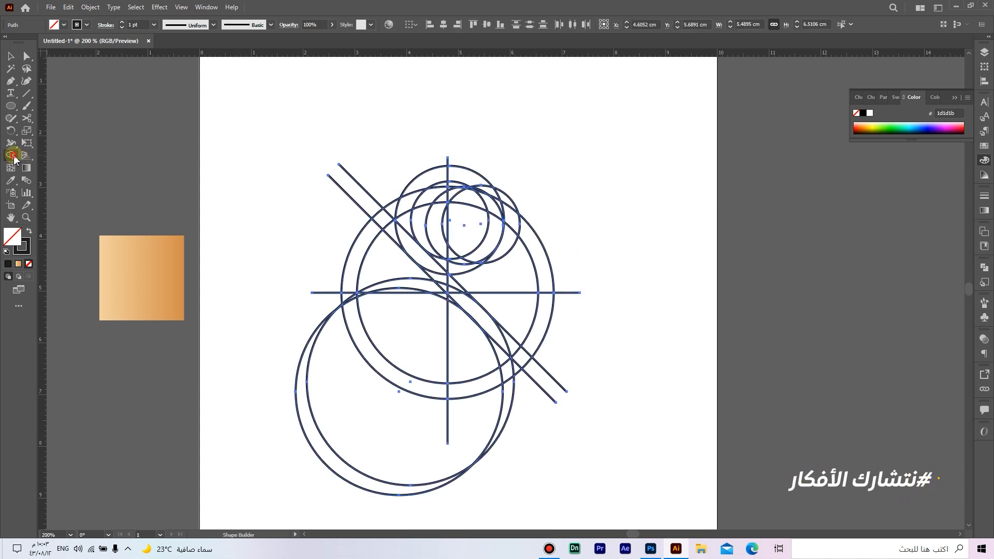
pyautogui.click(30, 232)
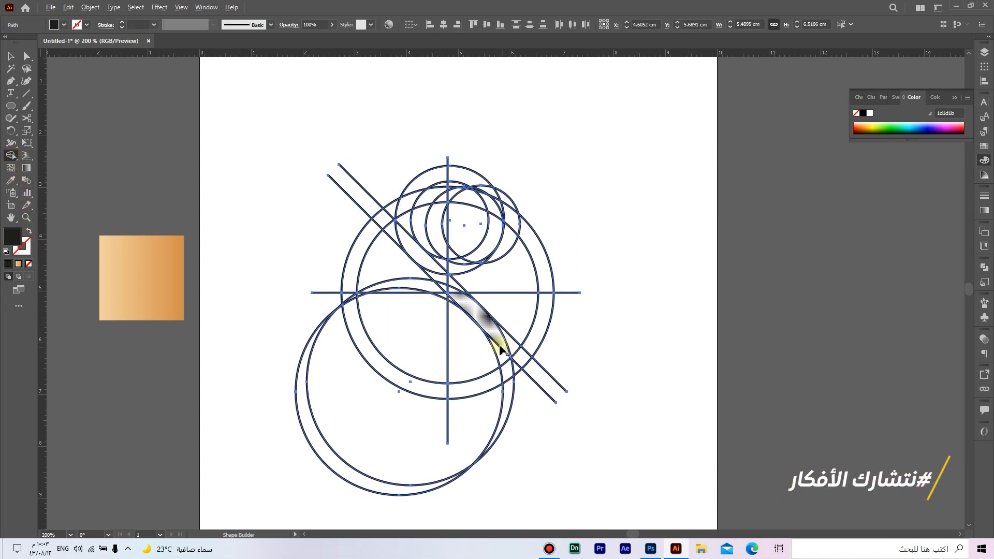
pyautogui.scroll(1, 499, 342)
pyautogui.moveTo(506, 371)
pyautogui.mouseDown()
pyautogui.moveTo(508, 382)
pyautogui.moveTo(488, 334)
pyautogui.mouseUp()
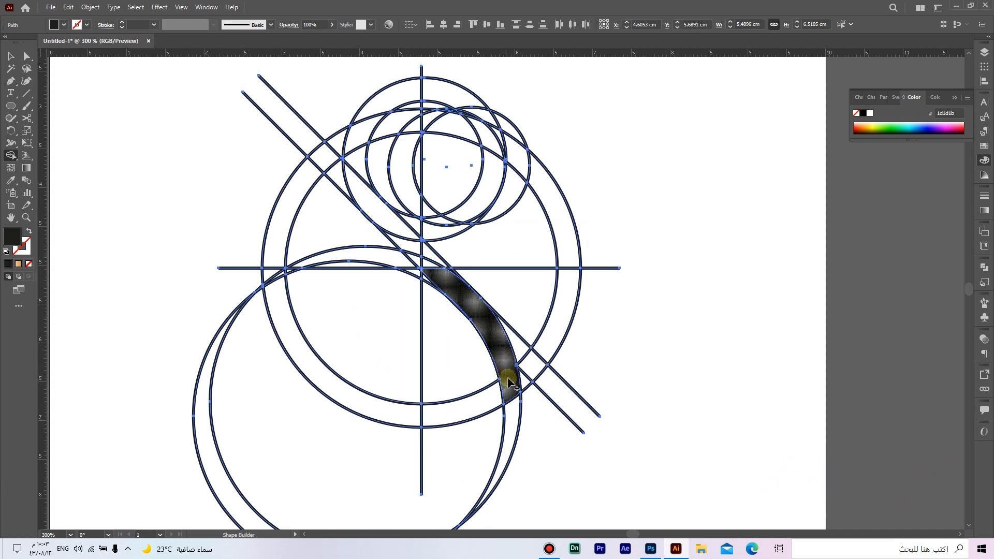
# Step: Merge the right-hand band between the two large concentric circles with the lower curved band, up to the small offset circle
pyautogui.moveTo(524, 371)
pyautogui.mouseDown()
pyautogui.moveTo(551, 336)
pyautogui.moveTo(543, 360)
pyautogui.moveTo(562, 253)
pyautogui.moveTo(533, 360)
pyautogui.mouseUp()
pyautogui.scroll(1, 519, 309)
pyautogui.scroll(1, 522, 306)
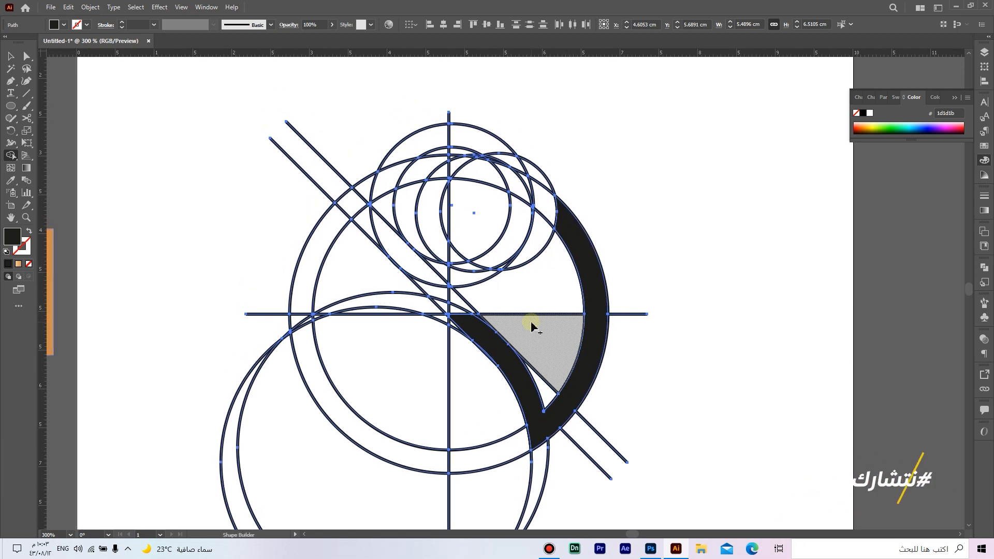
# Step: Merge the pieces between the parallel diagonals through the centre, including the thin sliver along the lower edge, into the shape
pyautogui.moveTo(452, 315); pyautogui.dragTo(460, 317)
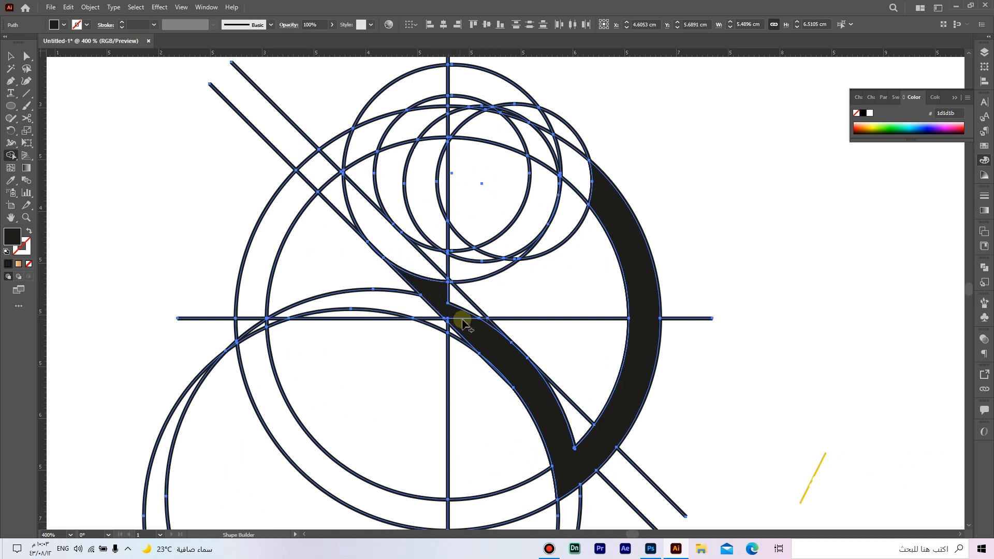
pyautogui.scroll(5, 479, 326)
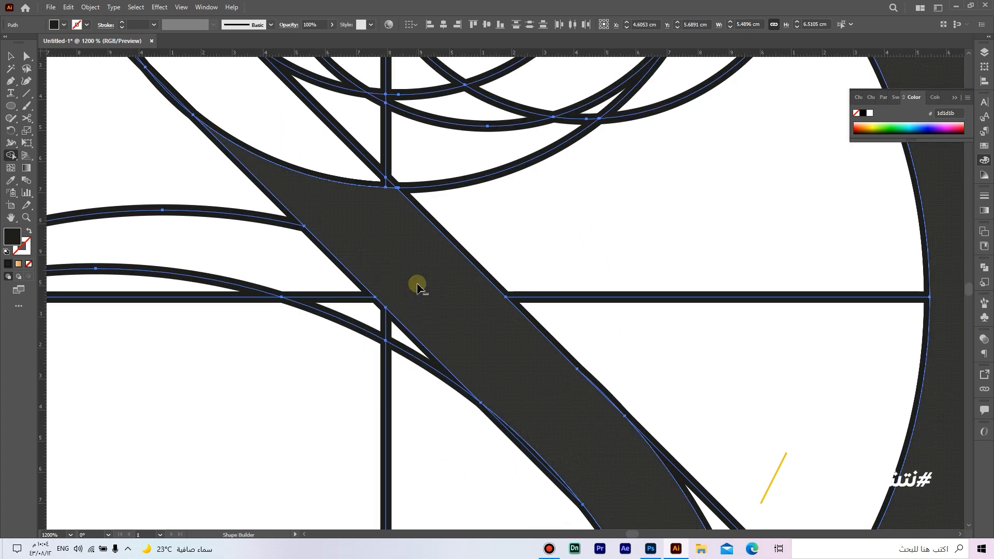
pyautogui.scroll(-3, 417, 287)
pyautogui.scroll(4, 459, 380)
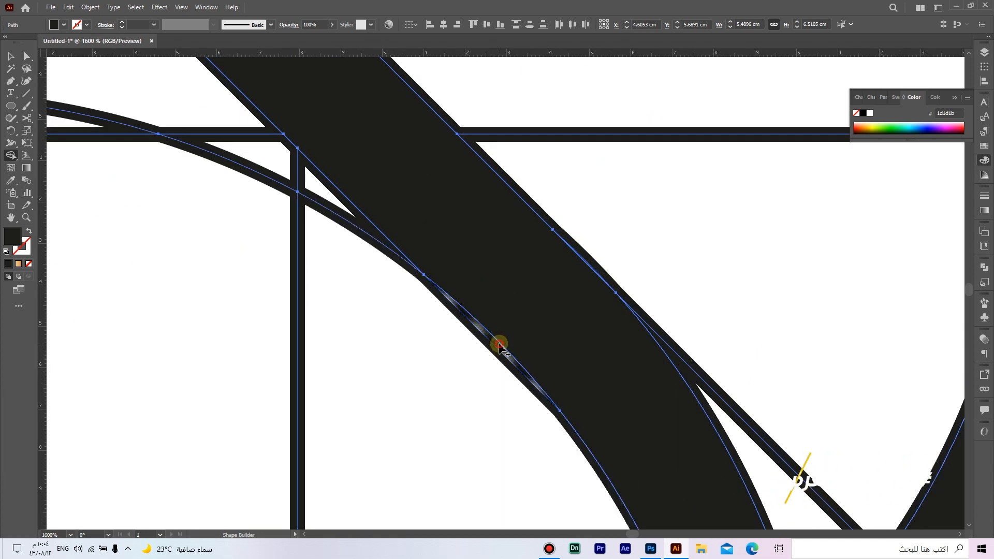
pyautogui.click(499, 346)
pyautogui.scroll(-4, 521, 330)
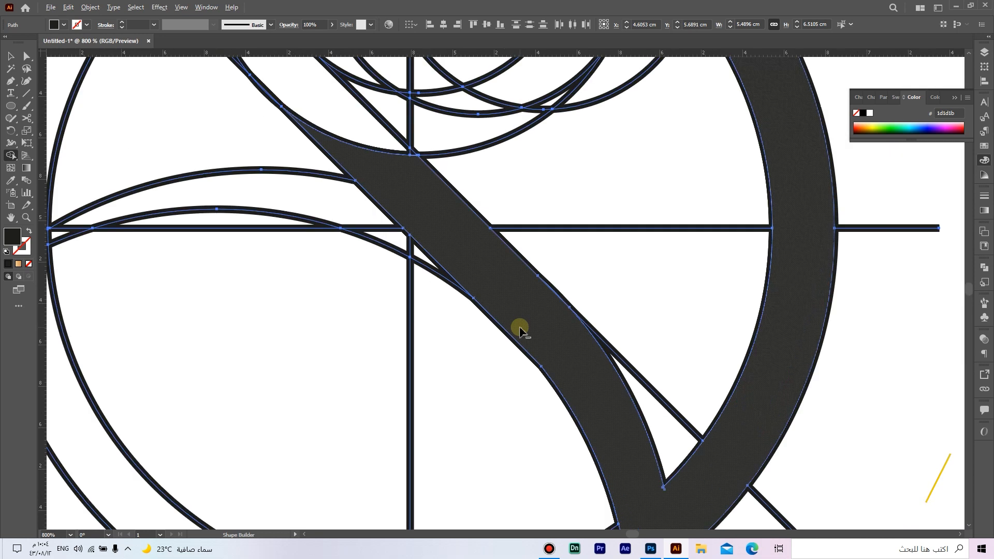
# Step: Extend the diagonal band up and left by merging the regions between the diagonals inside the upper circle
pyautogui.moveTo(508, 238); pyautogui.dragTo(562, 400)
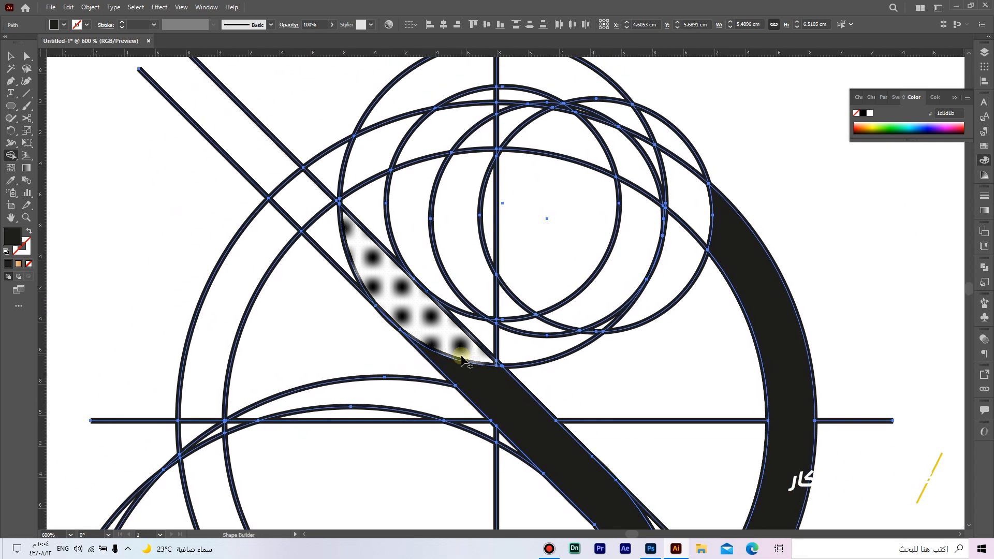
pyautogui.click(399, 284)
pyautogui.moveTo(405, 298); pyautogui.dragTo(458, 367)
pyautogui.moveTo(423, 319)
pyautogui.mouseDown()
pyautogui.moveTo(430, 357)
pyautogui.moveTo(400, 383)
pyautogui.mouseUp()
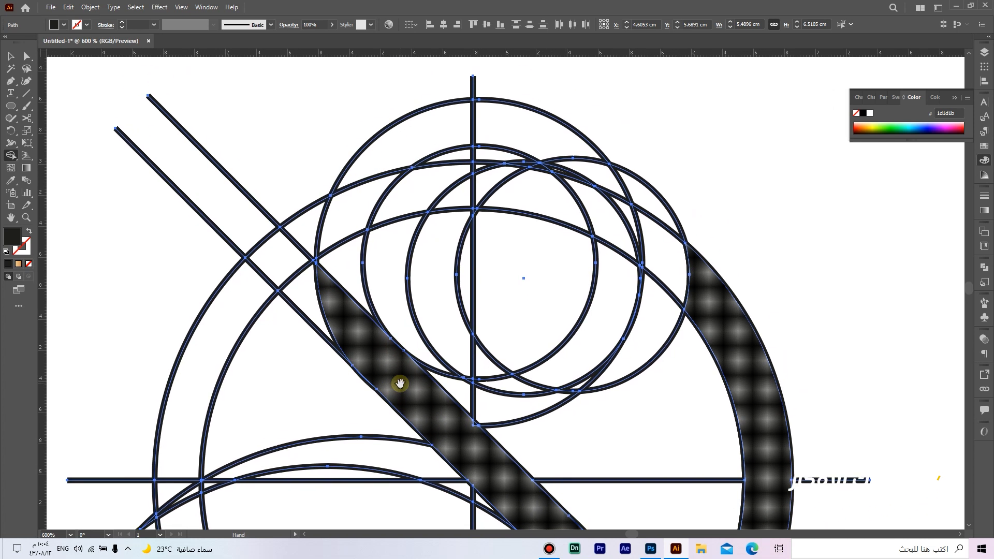
pyautogui.moveTo(369, 325)
pyautogui.mouseDown()
pyautogui.moveTo(344, 277)
pyautogui.moveTo(340, 215)
pyautogui.moveTo(337, 268)
pyautogui.mouseUp()
# Step: Merge the band between the two upper concentric circles into a loop that ends at the small offset circle
pyautogui.moveTo(348, 195)
pyautogui.mouseDown()
pyautogui.moveTo(388, 151)
pyautogui.moveTo(472, 120)
pyautogui.moveTo(514, 124)
pyautogui.moveTo(581, 166)
pyautogui.mouseUp()
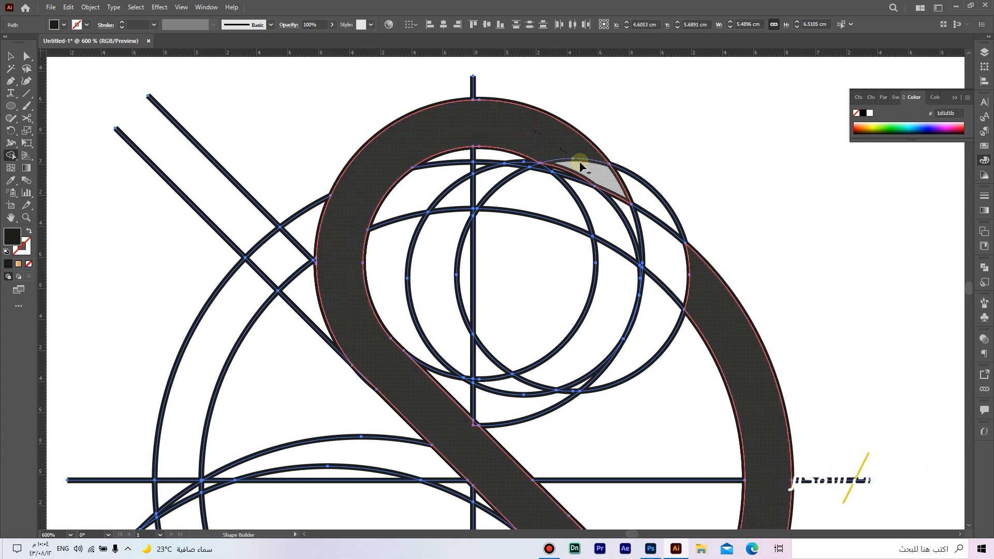
pyautogui.moveTo(616, 205)
pyautogui.mouseDown()
pyautogui.moveTo(625, 230)
pyautogui.moveTo(607, 293)
pyautogui.mouseUp()
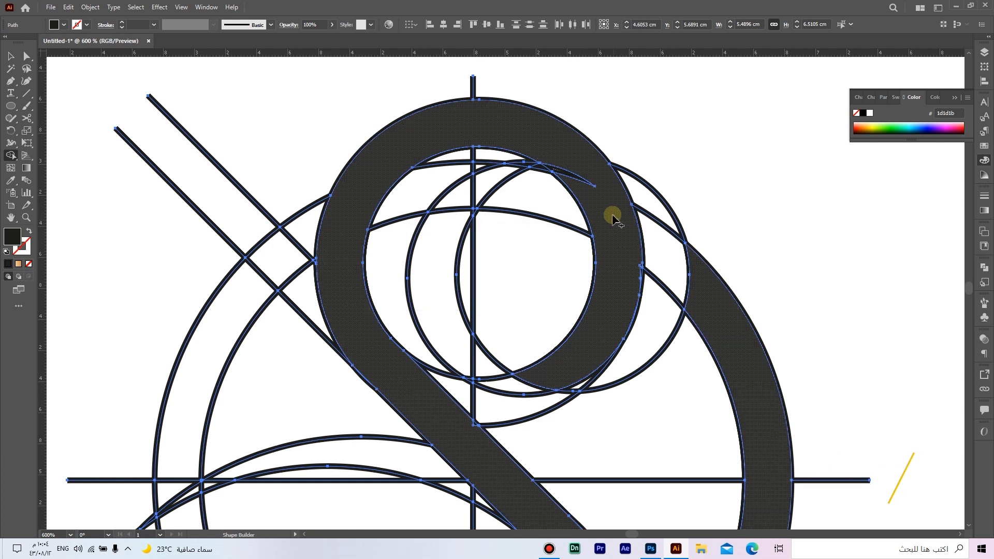
pyautogui.moveTo(573, 181); pyautogui.dragTo(571, 178)
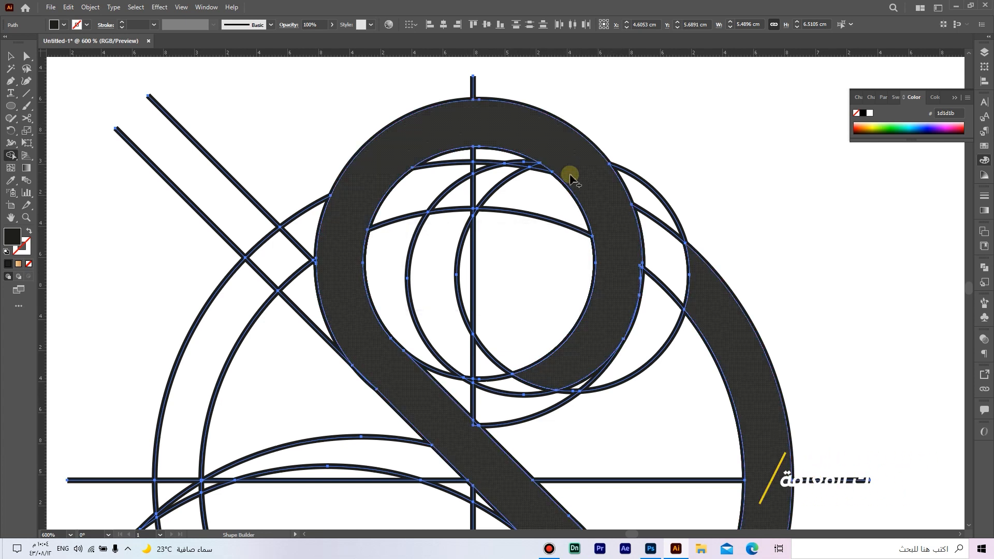
# Step: Check the upper loop's edges closely and merge leftover slivers along its outer right side
pyautogui.scroll(5, 623, 305)
pyautogui.click(625, 303)
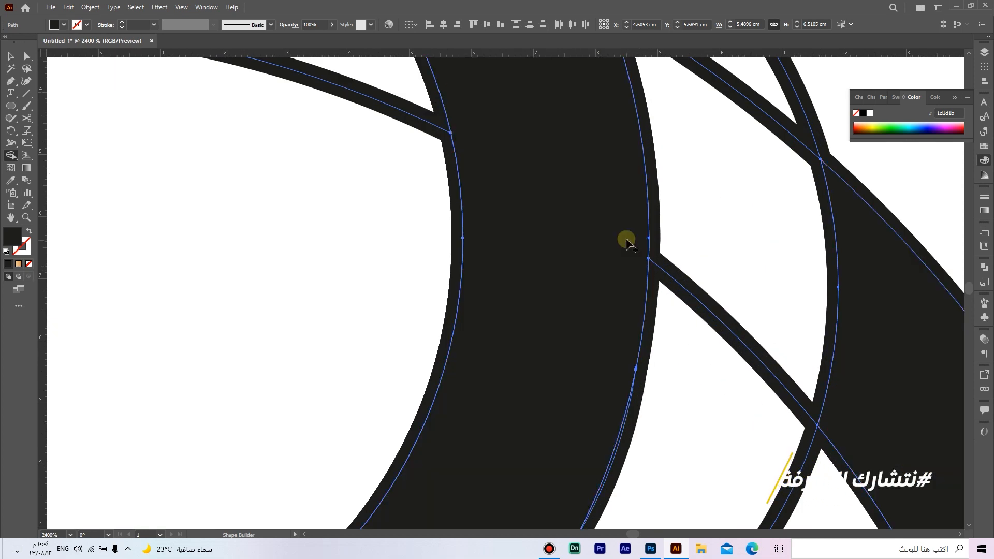
pyautogui.scroll(-5, 626, 244)
pyautogui.scroll(4, 586, 232)
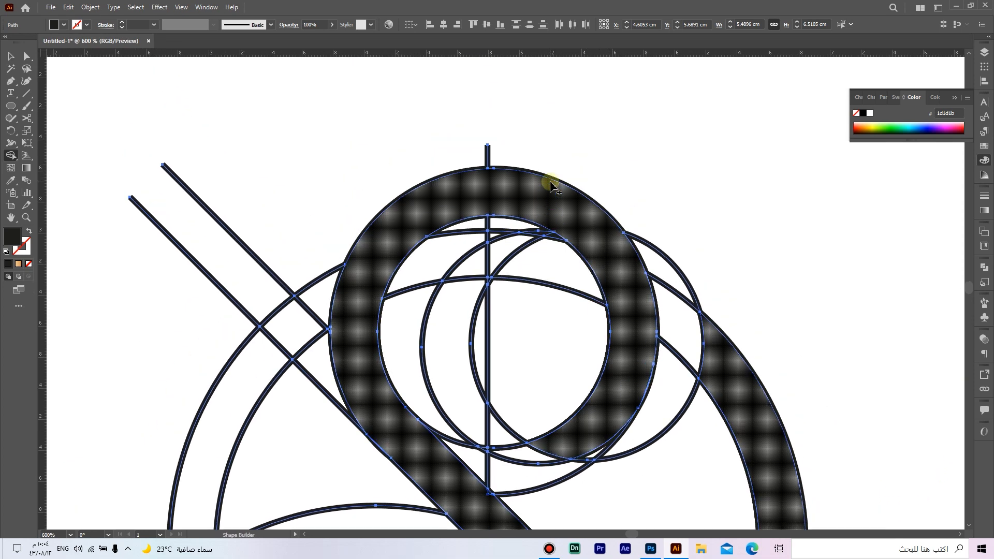
pyautogui.scroll(10, 556, 219)
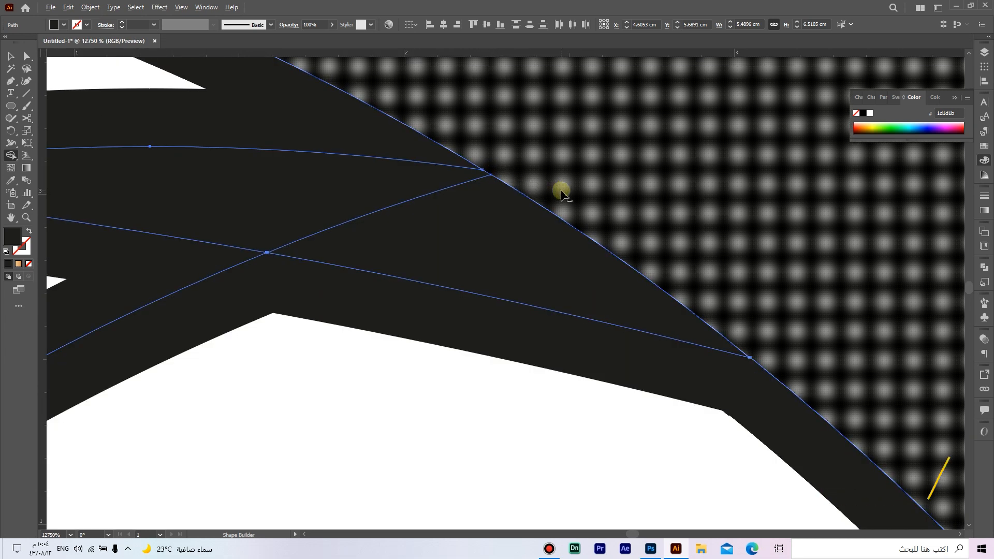
pyautogui.scroll(-10, 562, 196)
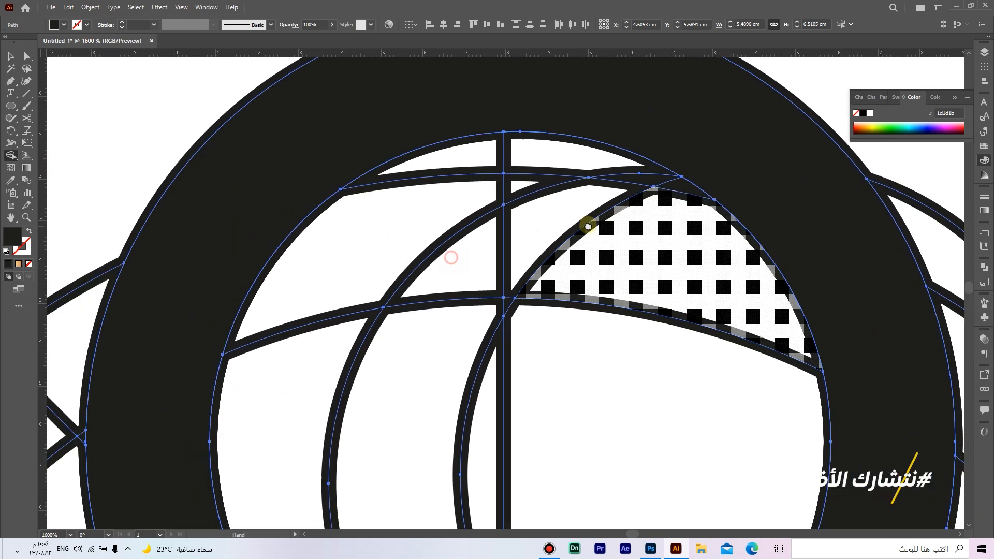
# Step: Merge the tiny leftover triangle where the vertical centre line meets the upper edge of the diagonal band
pyautogui.scroll(-6, 589, 226)
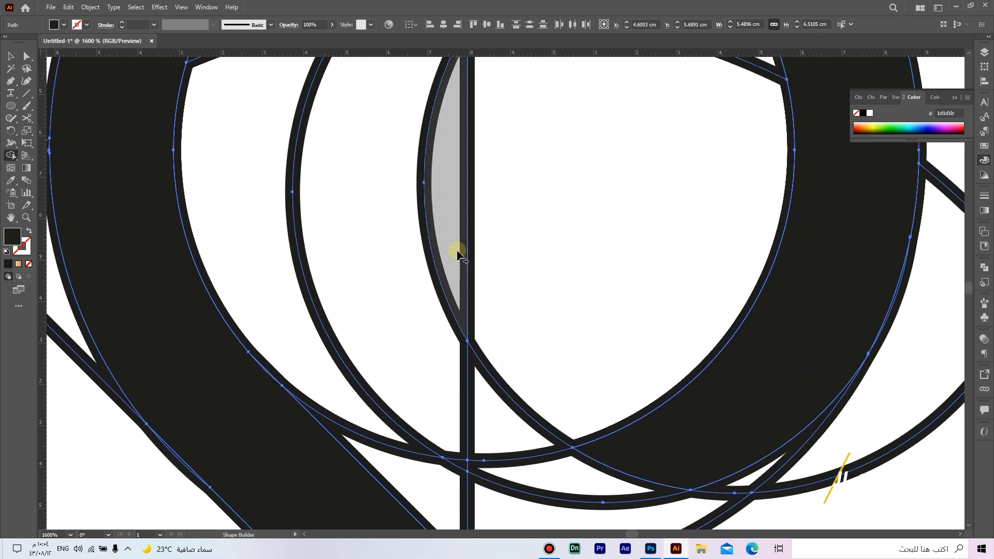
pyautogui.scroll(-3, 458, 254)
pyautogui.scroll(4, 470, 439)
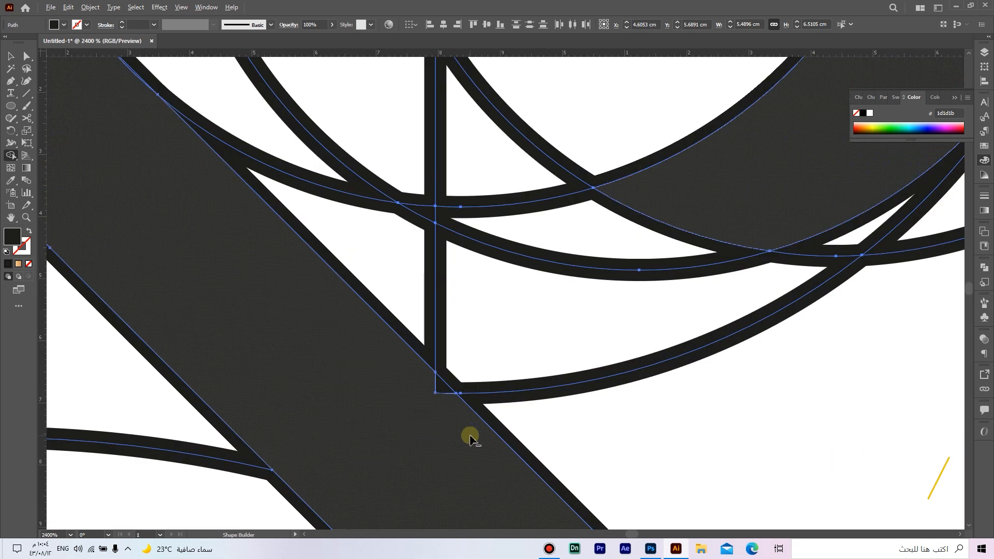
pyautogui.scroll(3, 470, 439)
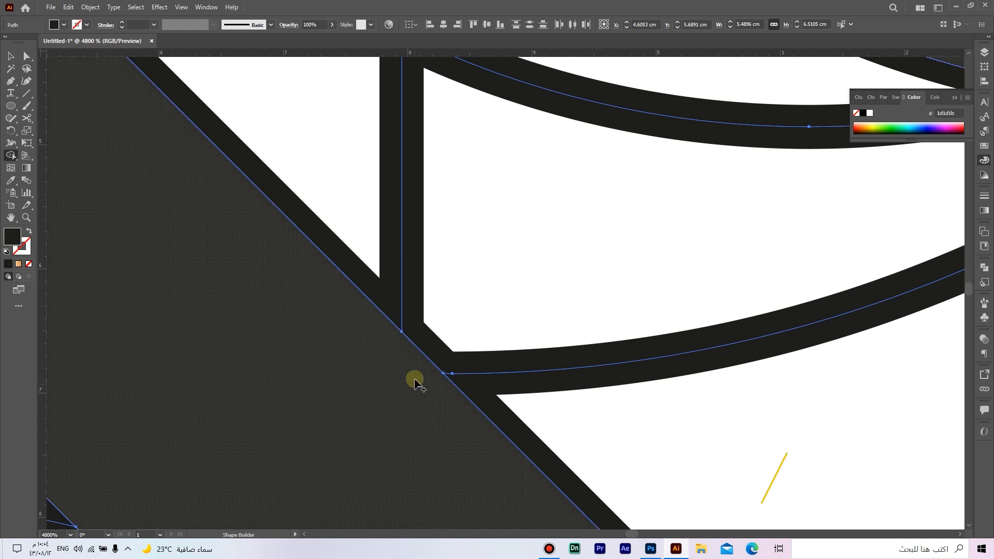
pyautogui.scroll(-8, 418, 383)
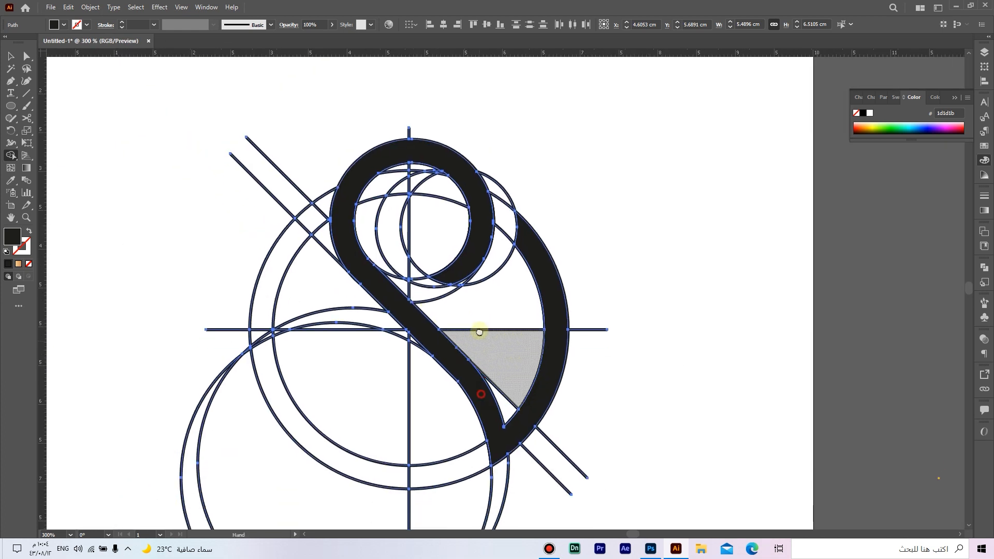
pyautogui.moveTo(479, 332)
pyautogui.mouseDown()
pyautogui.moveTo(482, 282)
pyautogui.moveTo(493, 270)
pyautogui.moveTo(520, 286)
pyautogui.mouseUp()
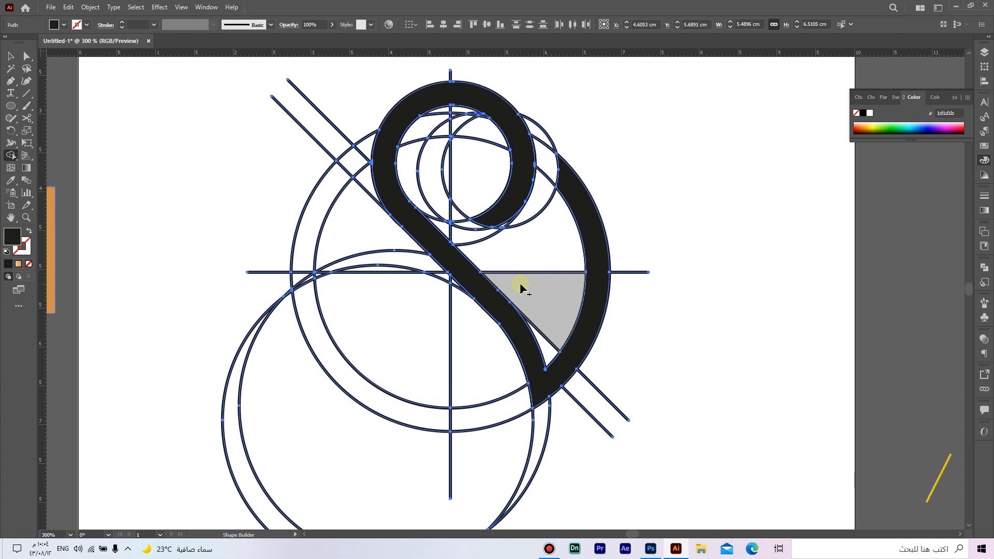
# Step: Select only the merged black logo shape with direct selection and copy it
pyautogui.press('a')
pyautogui.click(645, 347)
pyautogui.click(590, 334)
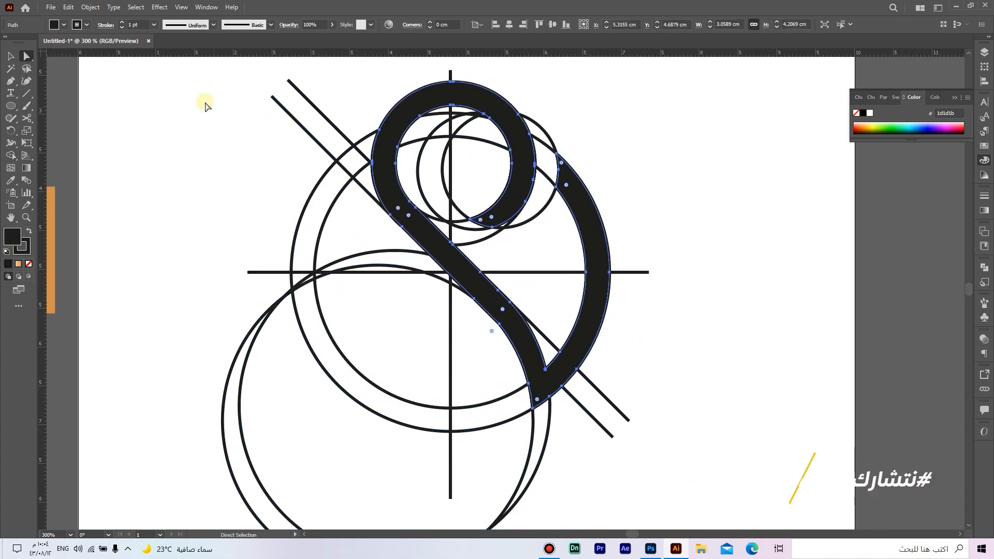
pyautogui.click(68, 7)
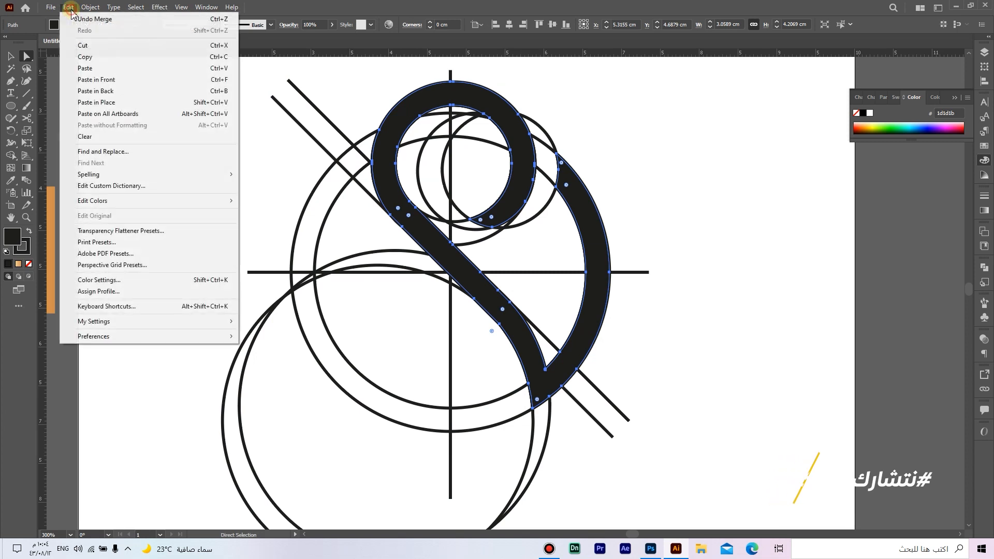
pyautogui.click(94, 56)
# Step: Delete the entire construction from the artboard and paste the copied logo shape in front
pyautogui.scroll(-2, 388, 253)
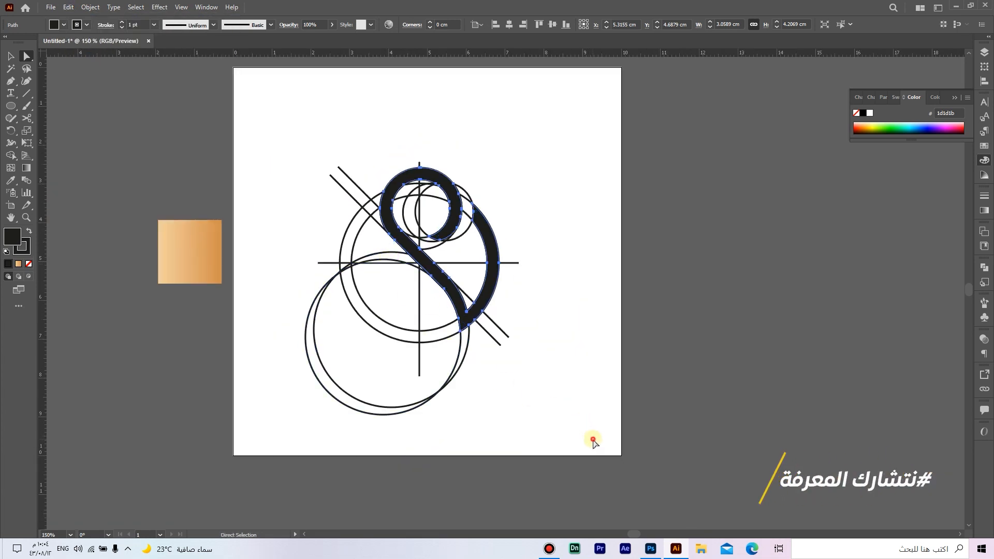
pyautogui.moveTo(593, 442); pyautogui.dragTo(275, 88)
pyautogui.press('Delete')
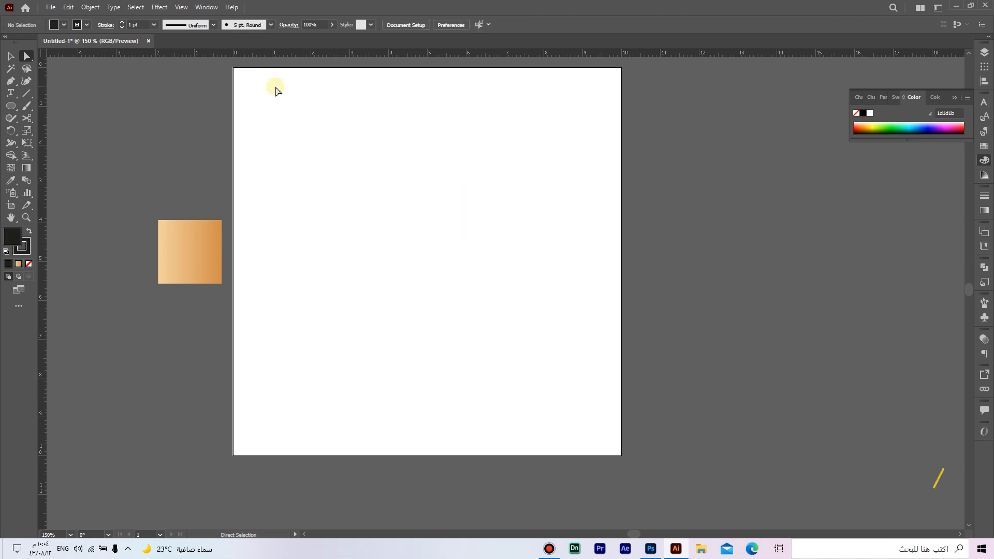
pyautogui.scroll(1, 275, 88)
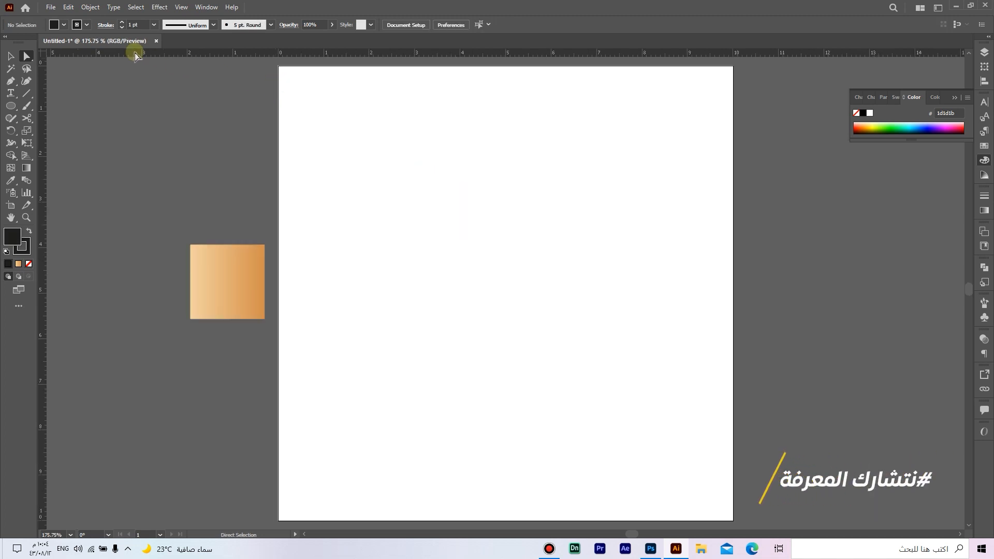
pyautogui.click(68, 7)
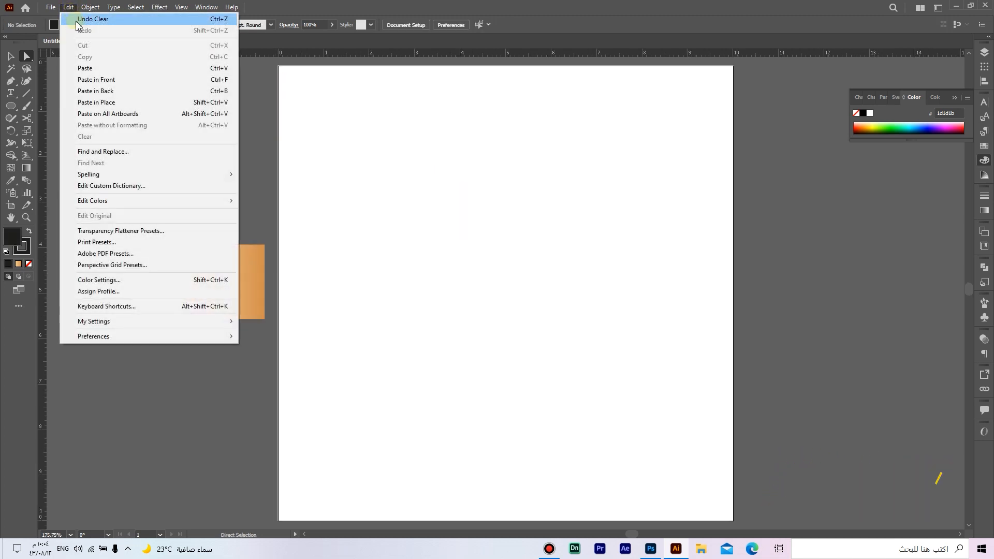
pyautogui.click(104, 79)
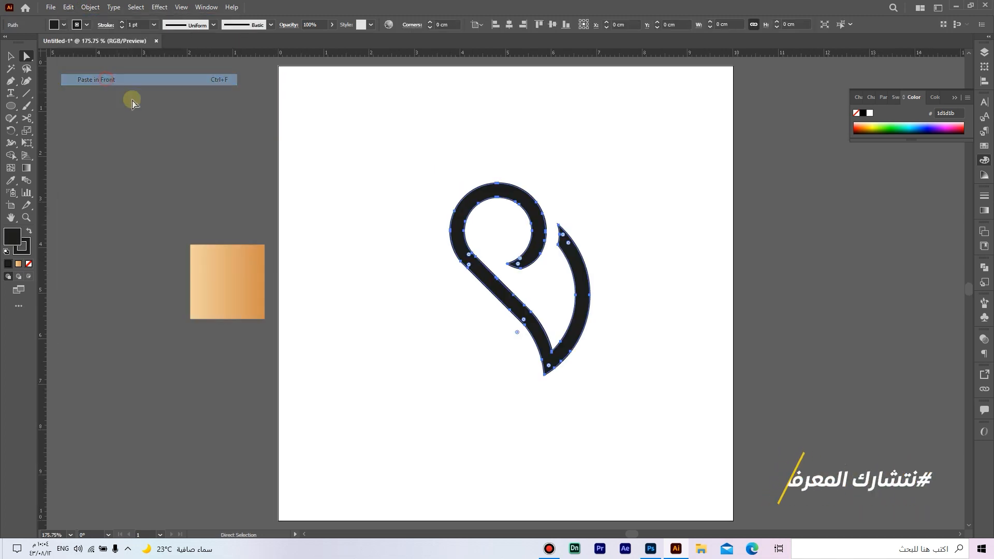
# Step: Remove the stroke from the pasted logo shape and deselect it to check its outline
pyautogui.click(28, 265)
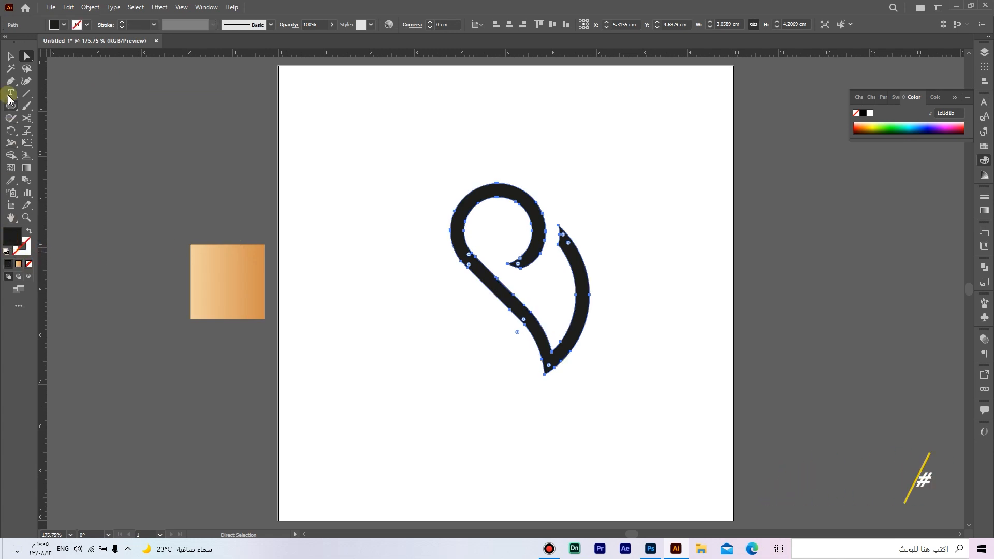
pyautogui.click(10, 55)
pyautogui.click(472, 334)
pyautogui.scroll(1, 581, 337)
pyautogui.scroll(3, 581, 336)
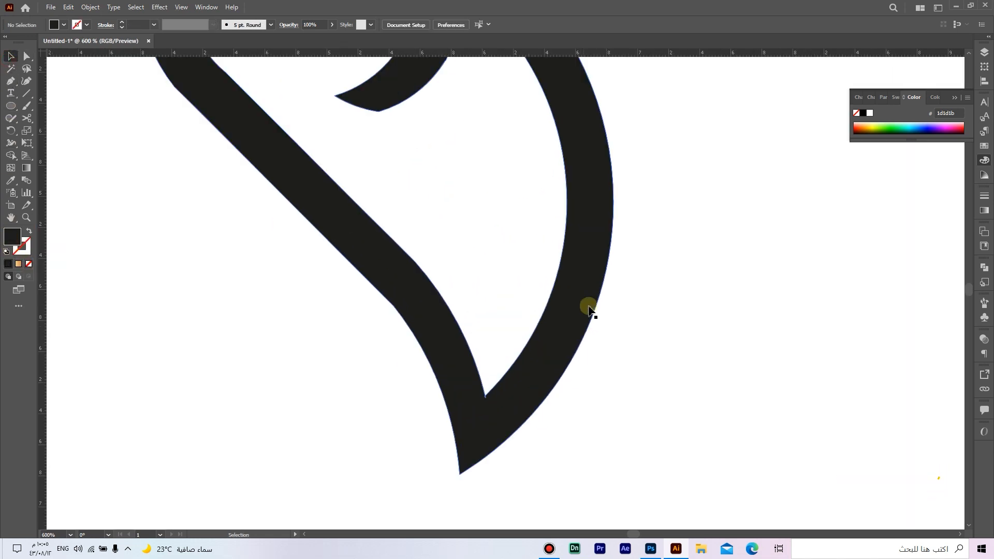
pyautogui.scroll(-2, 588, 304)
# Step: Round the outer corner where the diagonal band meets the lower curve to a radius of about 2.02 cm
pyautogui.click(622, 312)
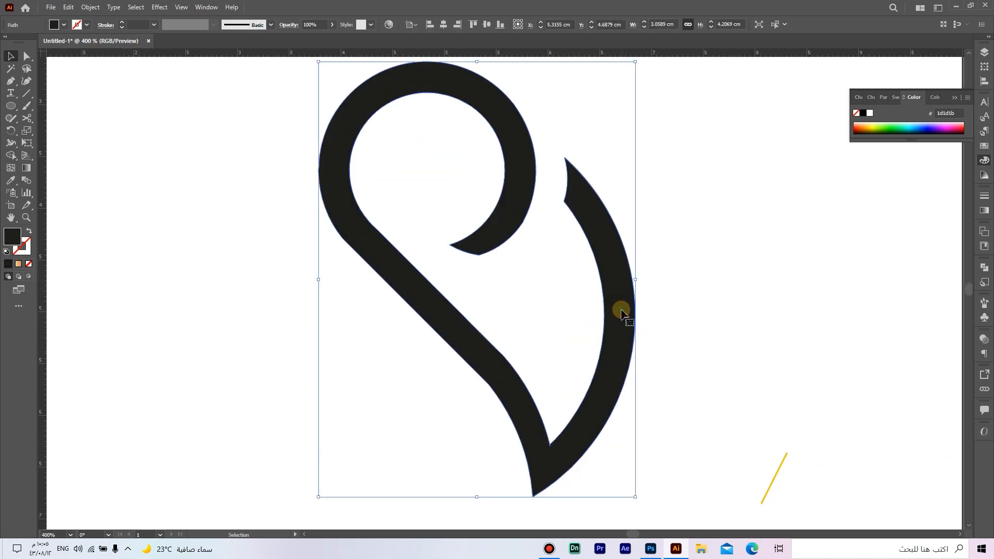
pyautogui.click(30, 58)
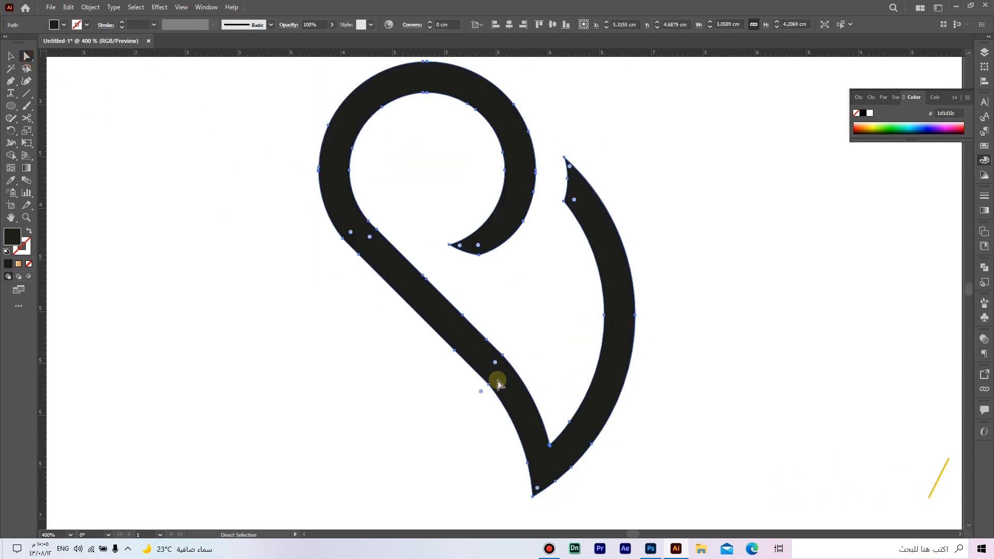
pyautogui.scroll(-5, 482, 396)
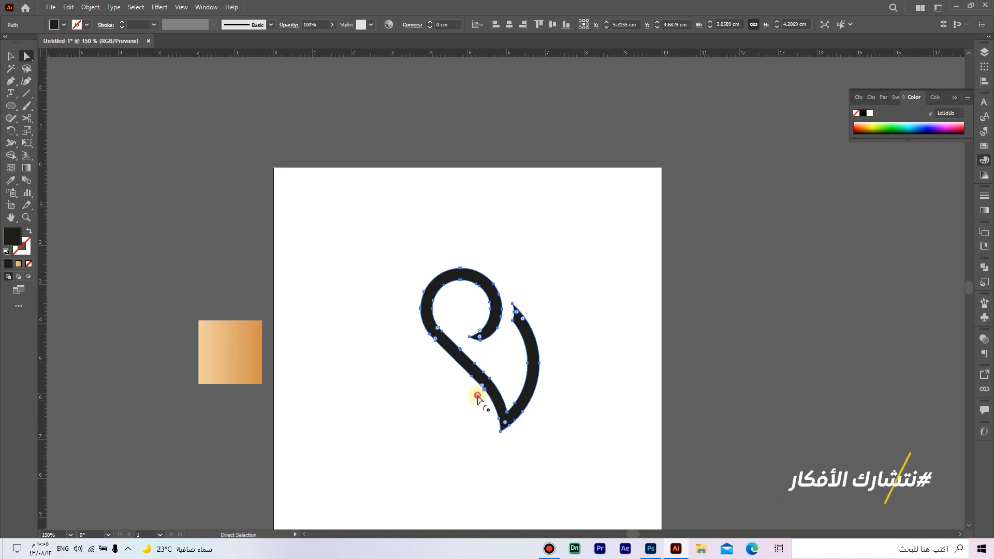
pyautogui.moveTo(477, 397); pyautogui.dragTo(300, 471)
pyautogui.scroll(1, 509, 346)
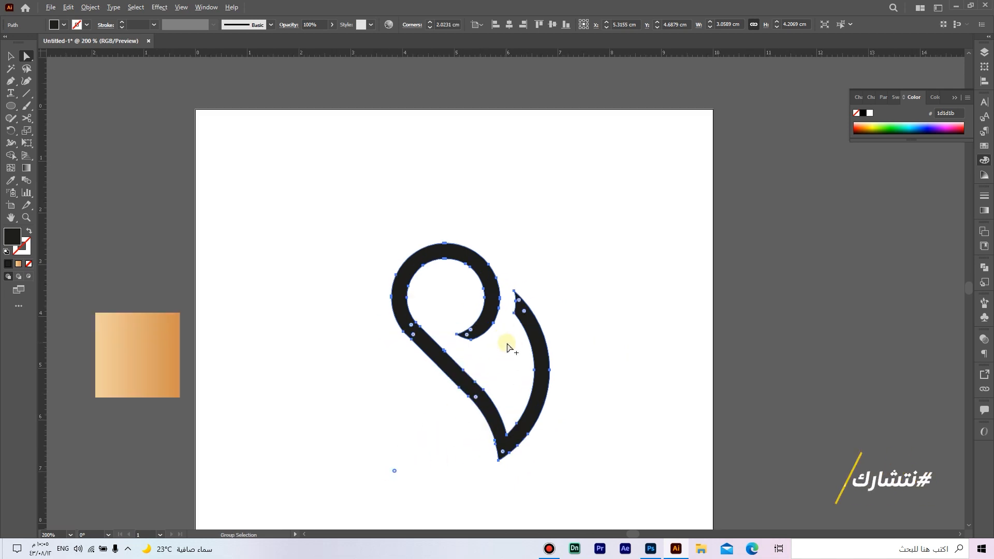
# Step: Round the outer corner near the pointed end of the hook by pulling its live corner inward
pyautogui.scroll(3, 509, 346)
pyautogui.click(452, 326)
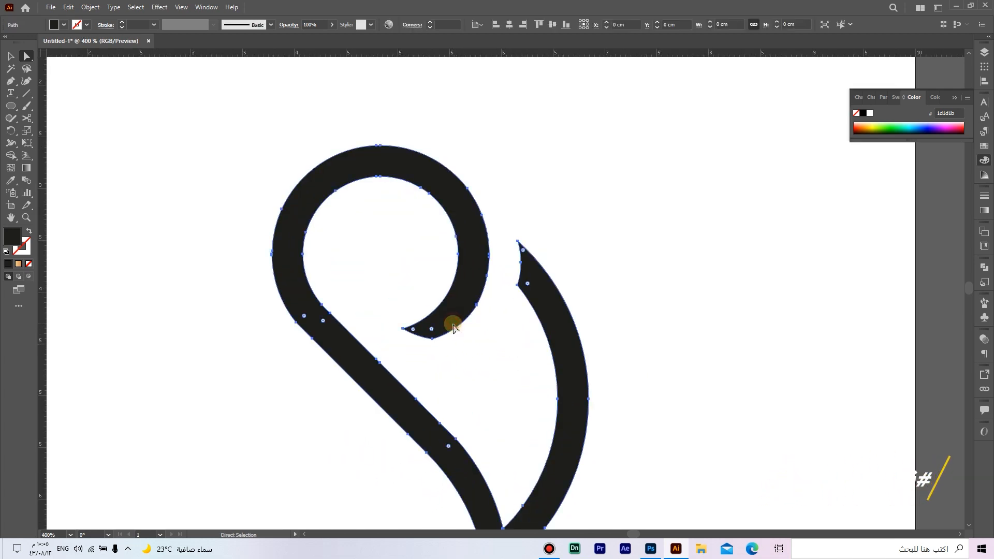
pyautogui.moveTo(433, 328); pyautogui.dragTo(474, 357)
pyautogui.click(473, 357)
# Step: Smooth the inner junction between the ring and the diagonal band by adjusting the direction handles of its anchor points
pyautogui.scroll(3, 333, 318)
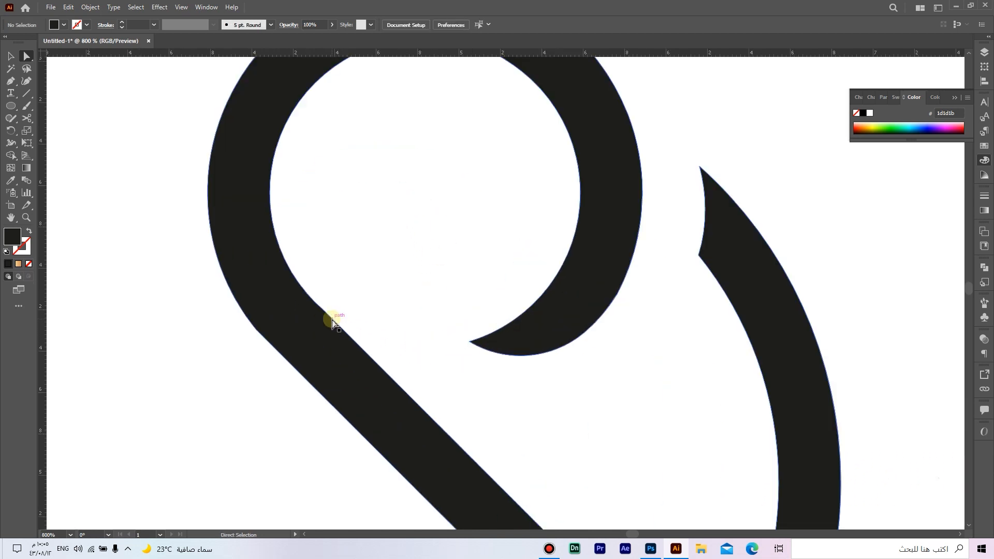
pyautogui.click(326, 328)
pyautogui.scroll(3, 313, 320)
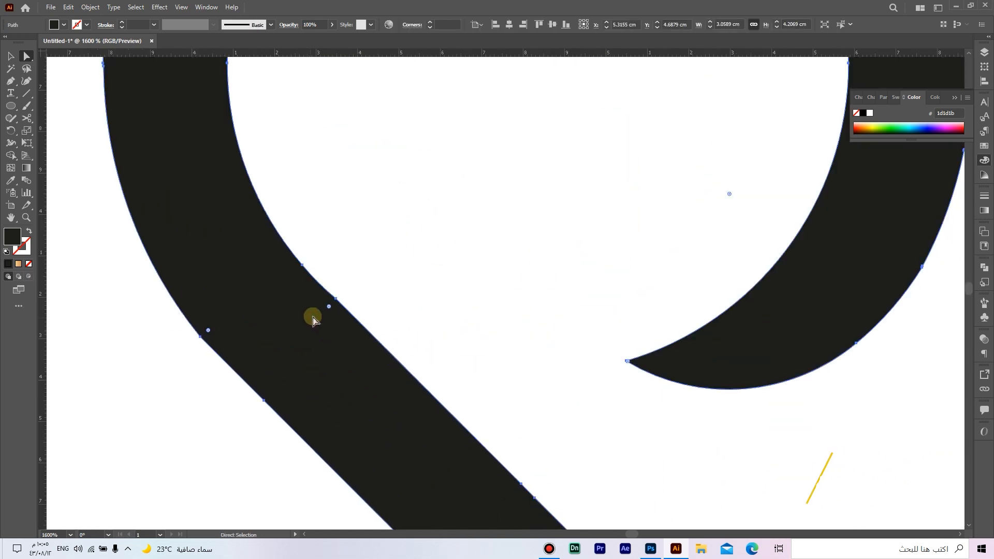
pyautogui.click(336, 300)
pyautogui.scroll(2, 322, 299)
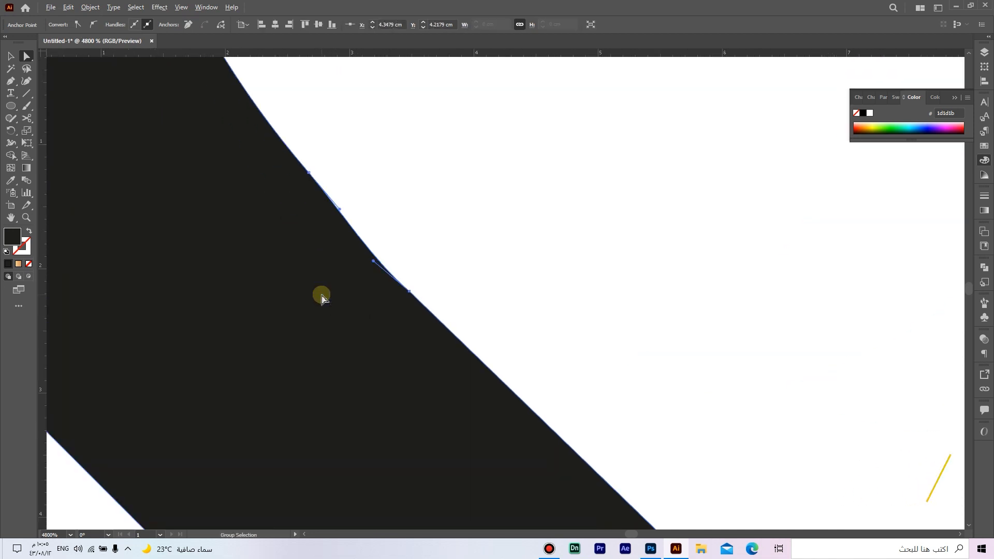
pyautogui.scroll(3, 364, 321)
pyautogui.moveTo(362, 284); pyautogui.dragTo(358, 286)
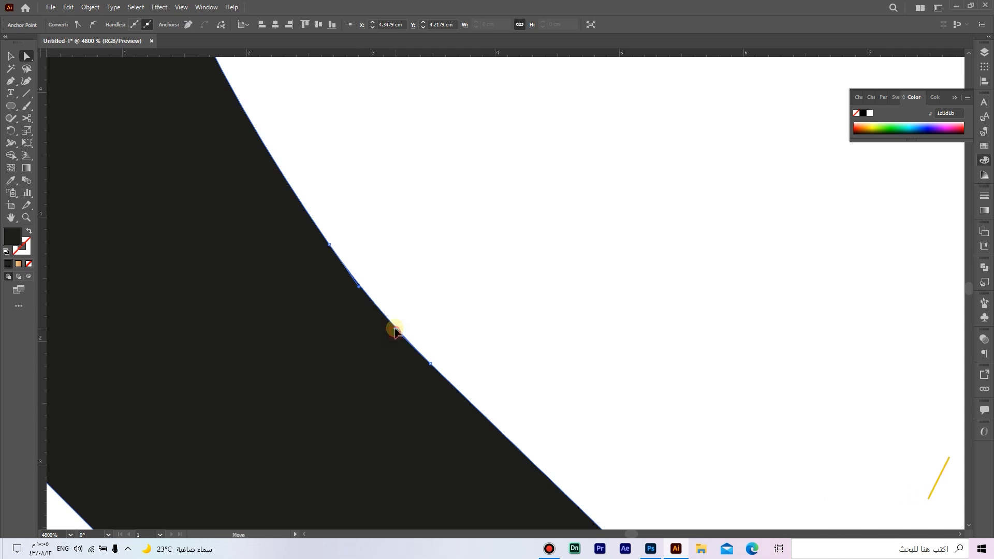
# Step: Round the outer corner where the ring meets the diagonal band and deselect the shape
pyautogui.scroll(-2, 396, 331)
pyautogui.click(353, 365)
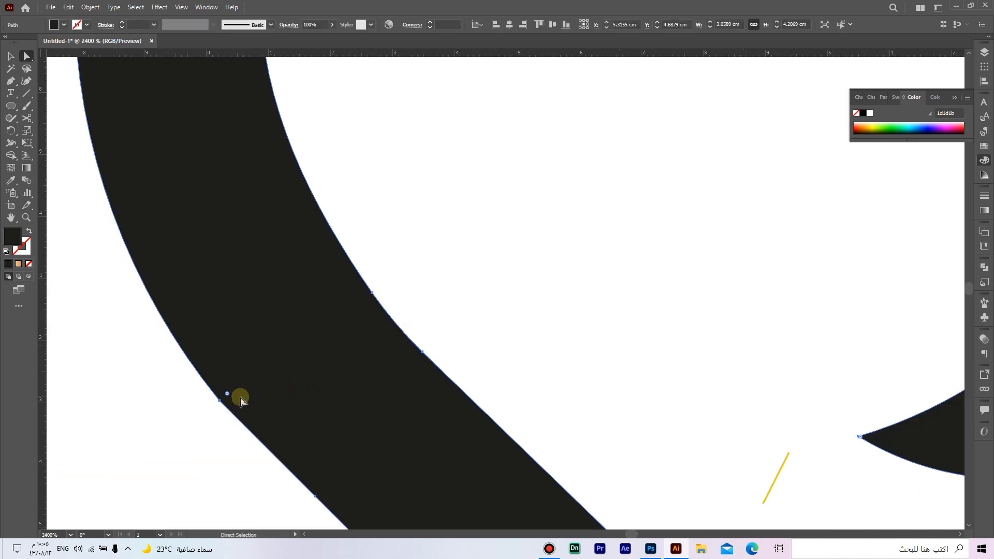
pyautogui.scroll(-3, 229, 396)
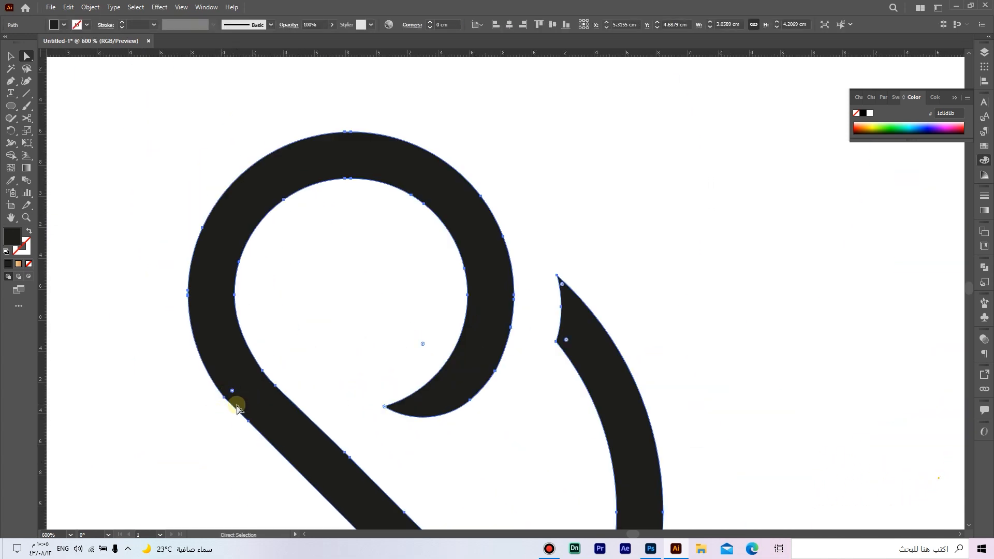
pyautogui.moveTo(234, 395); pyautogui.dragTo(569, 237)
pyautogui.click(570, 234)
pyautogui.scroll(-5, 570, 234)
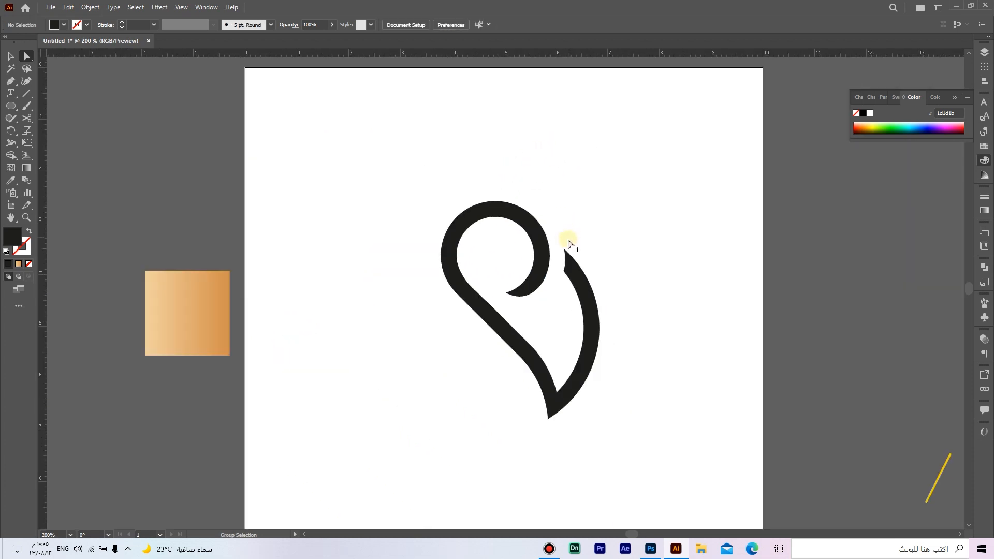
# Step: Shift the logo shape horizontally to about X 5.75 cm, copy it and paste the copy in front
pyautogui.scroll(2, 516, 332)
pyautogui.moveTo(511, 333); pyautogui.dragTo(542, 333)
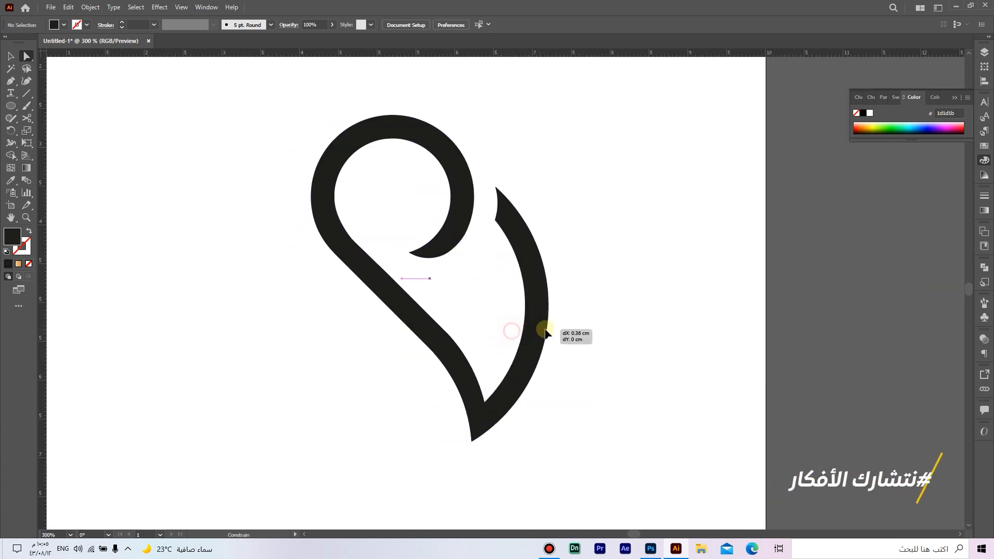
pyautogui.scroll(-2, 544, 329)
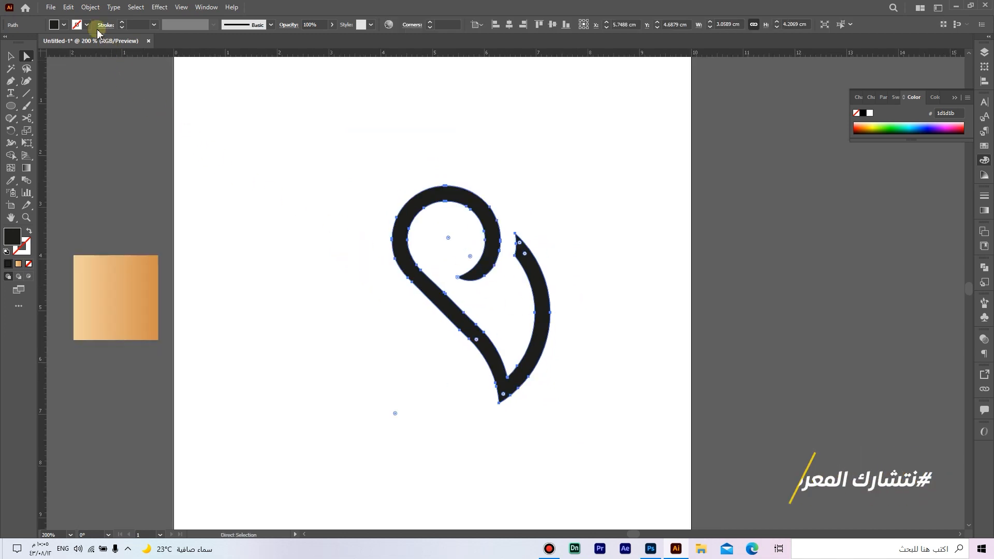
pyautogui.click(68, 7)
pyautogui.click(91, 58)
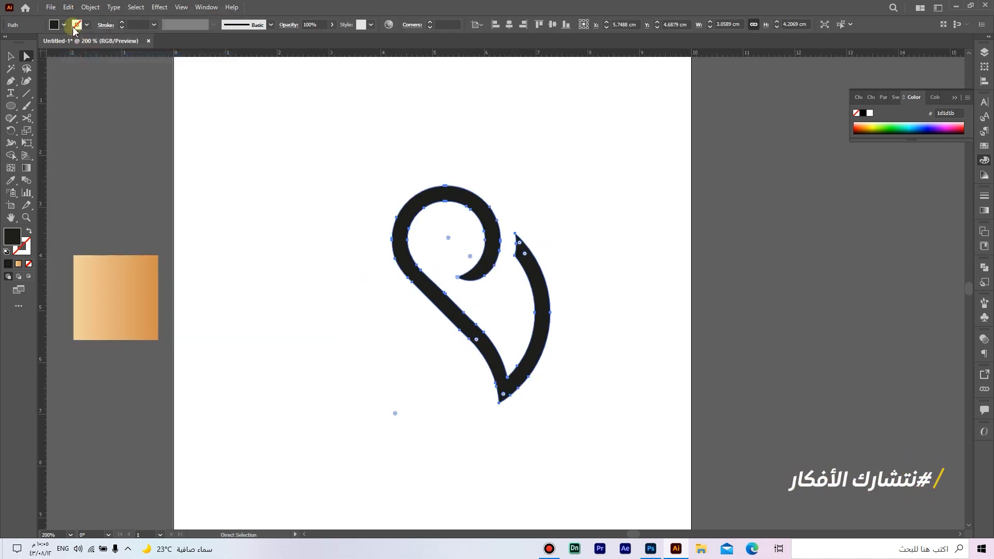
pyautogui.click(68, 7)
pyautogui.click(115, 82)
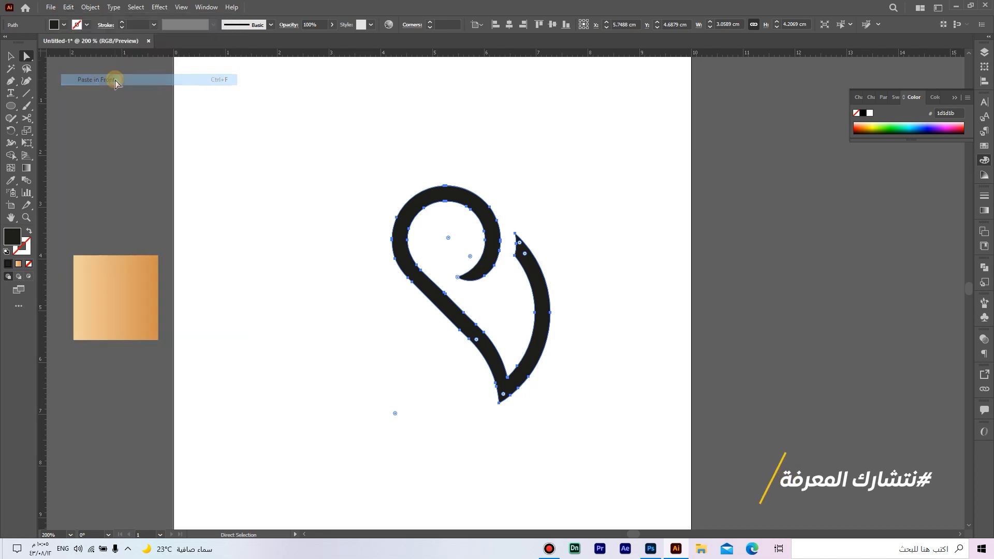
# Step: Rotate the pasted copy 180° and place it alongside the original at about X 4.47 cm, Y 5.63 cm, with parallel diagonals
pyautogui.press('v')
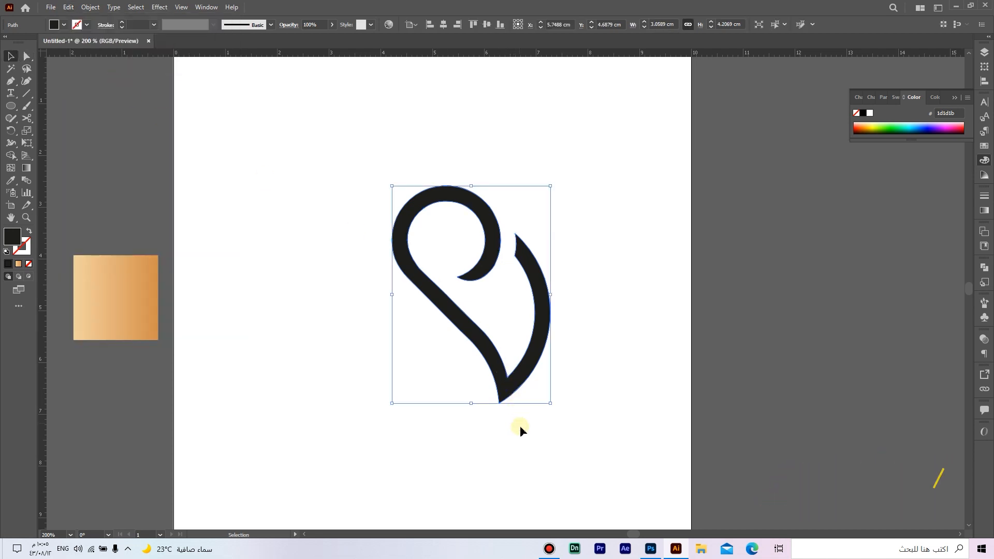
pyautogui.moveTo(552, 405); pyautogui.dragTo(393, 141)
pyautogui.moveTo(508, 303); pyautogui.dragTo(443, 354)
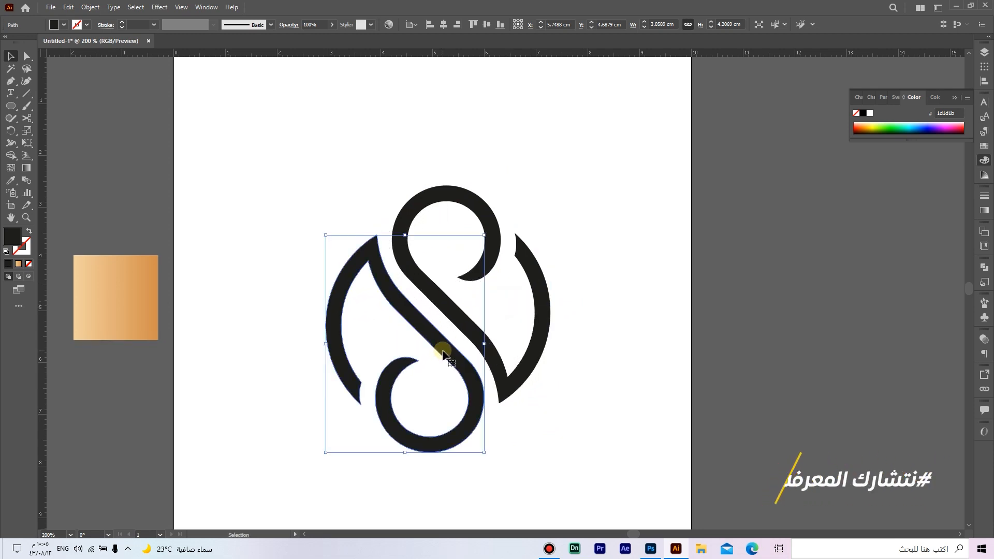
# Step: Fill the rotated copy and the original black shape with the orange sample square's gradient using the Eyedropper
pyautogui.click(11, 184)
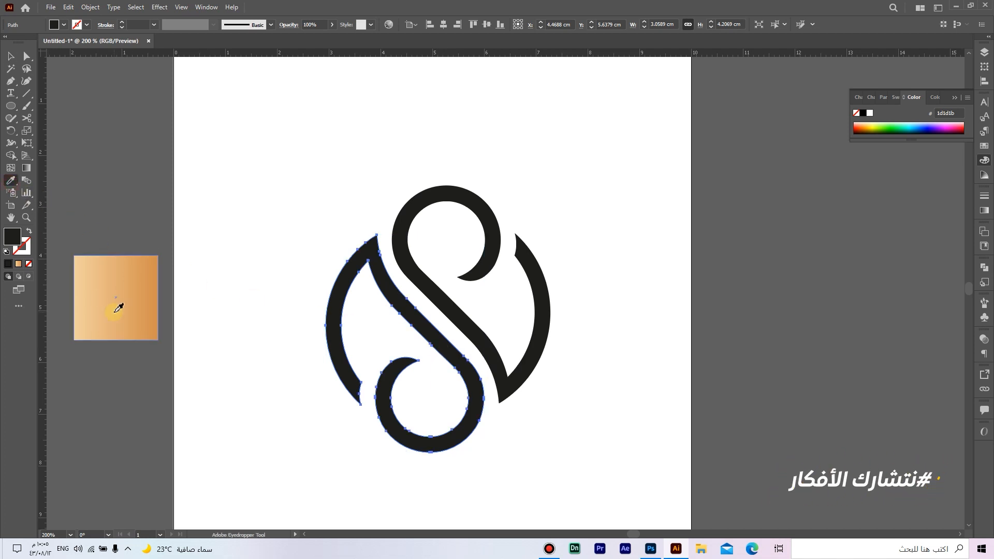
pyautogui.click(114, 312)
pyautogui.press('a')
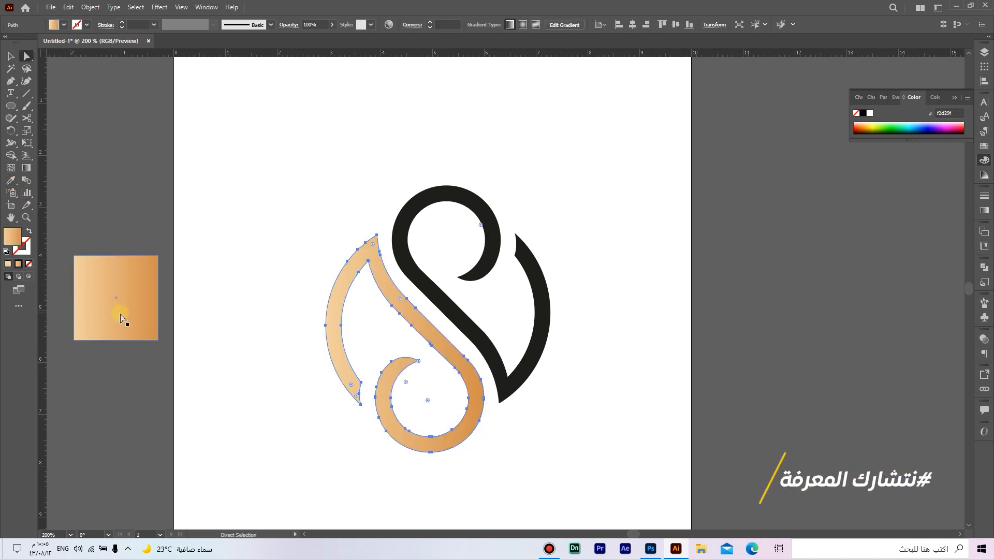
pyautogui.click(409, 269)
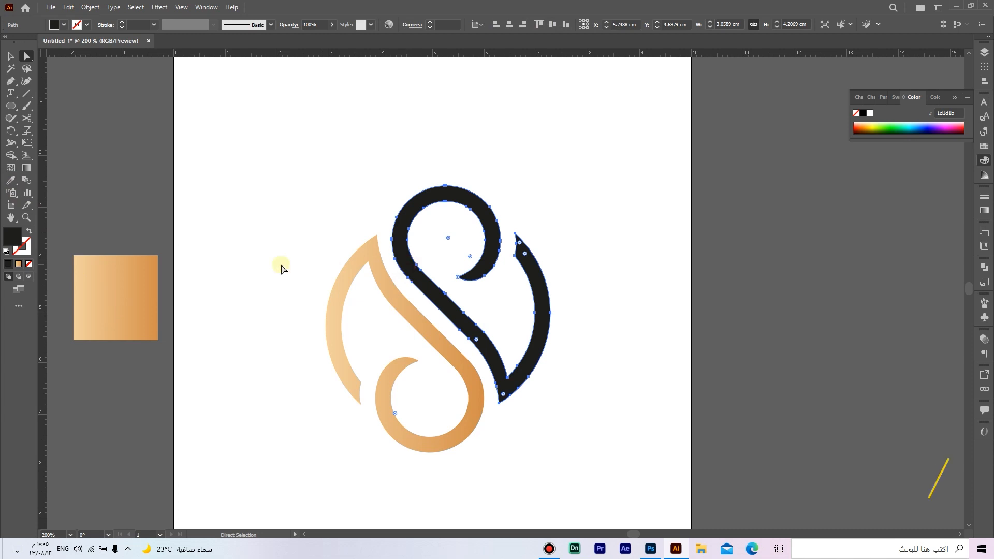
pyautogui.click(11, 183)
pyautogui.click(98, 275)
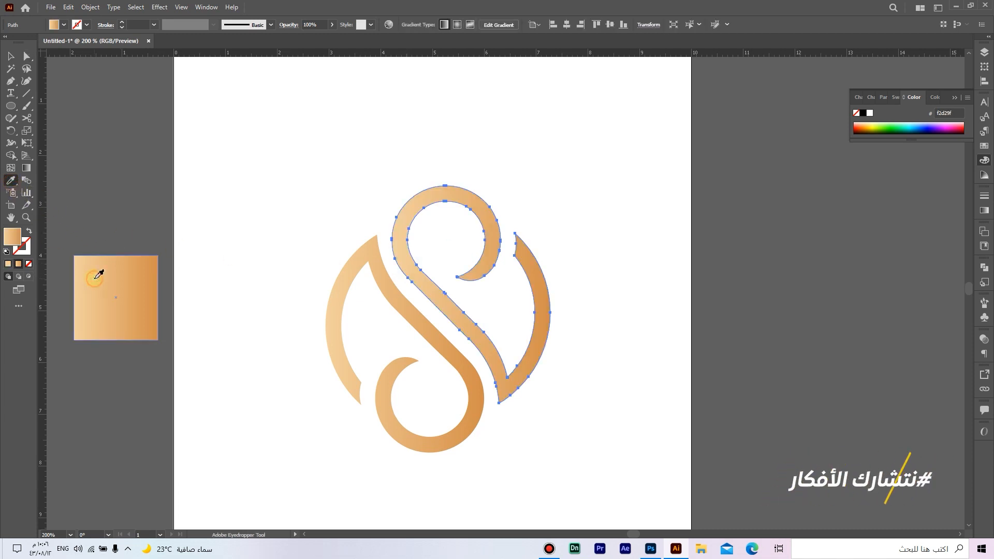
# Step: Reverse the gradient on the original upper shape and deselect it
pyautogui.click(983, 212)
pyautogui.click(864, 247)
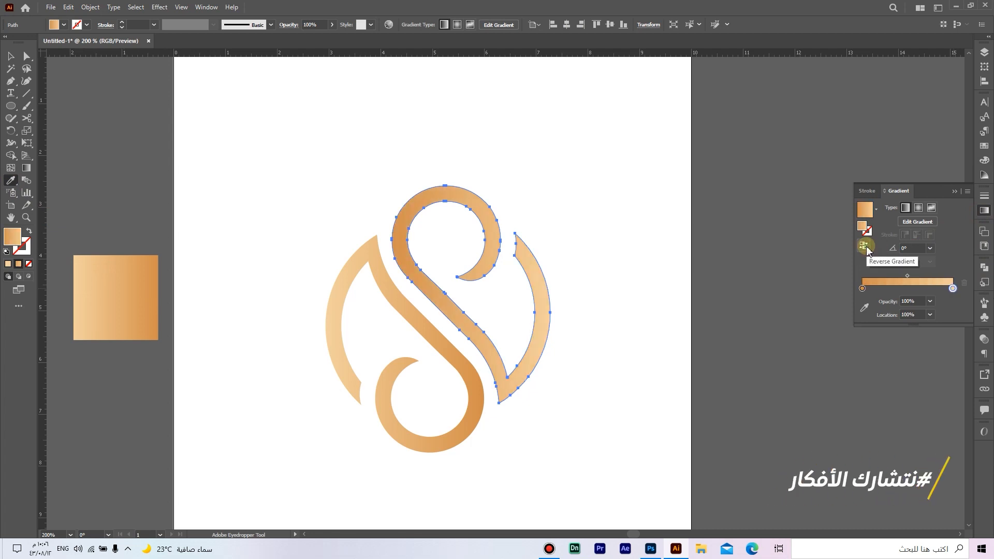
pyautogui.press('a')
pyautogui.click(673, 329)
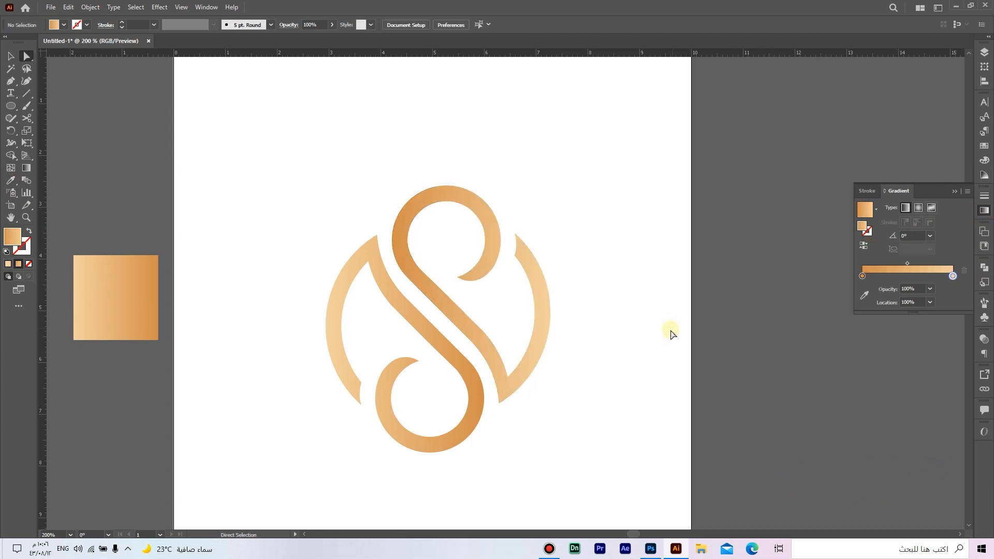
# Step: Group both gradient shapes, centre the group horizontally and vertically on the artboard, and fit the artboard in view
pyautogui.moveTo(390, 189); pyautogui.dragTo(344, 155)
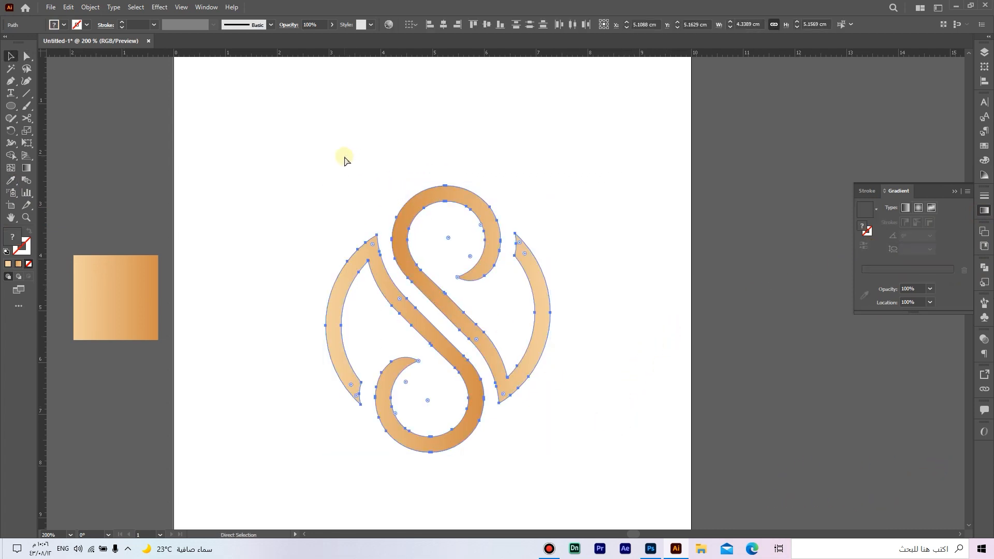
pyautogui.hotkey('ctrl', 'g')
pyautogui.click(445, 26)
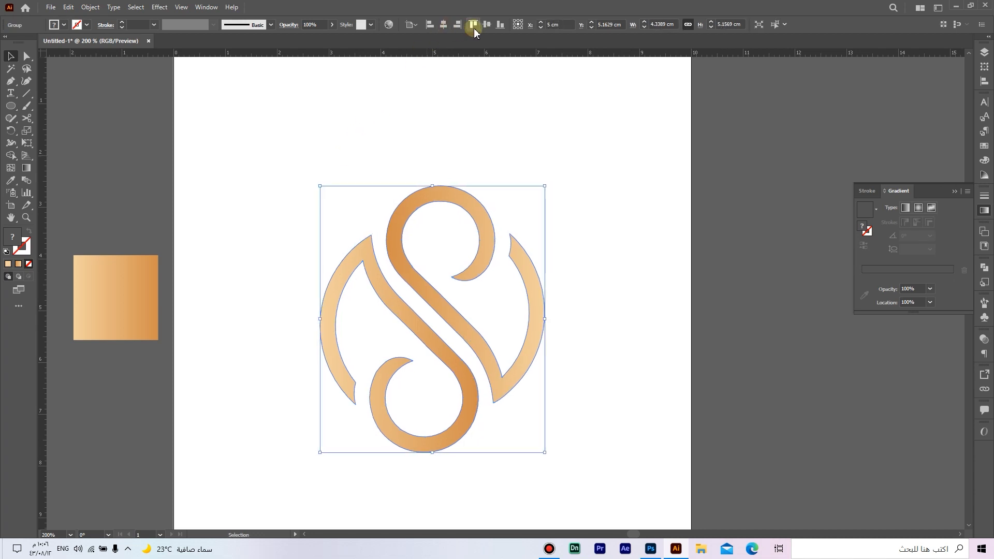
pyautogui.click(486, 25)
pyautogui.click(651, 248)
pyautogui.hotkey('ctrl', '0')
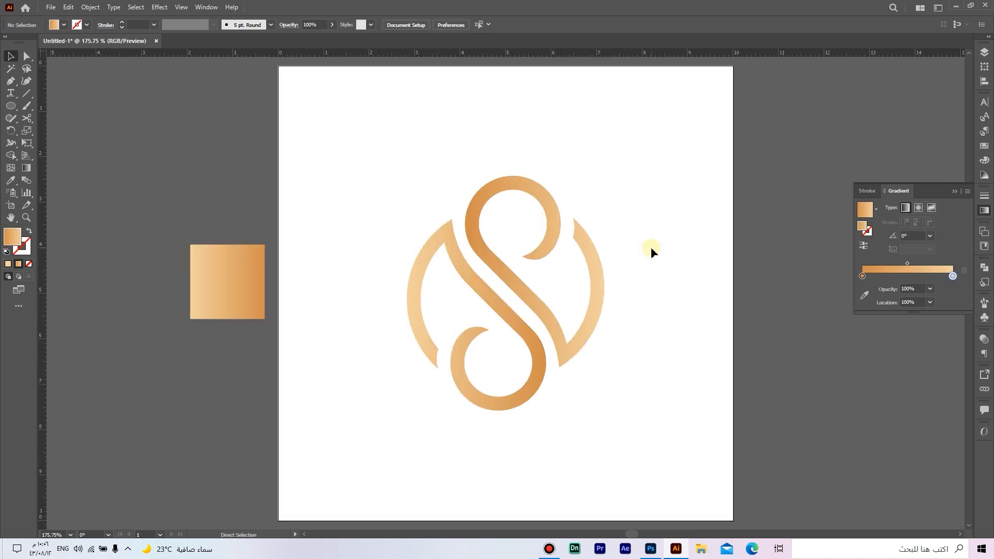